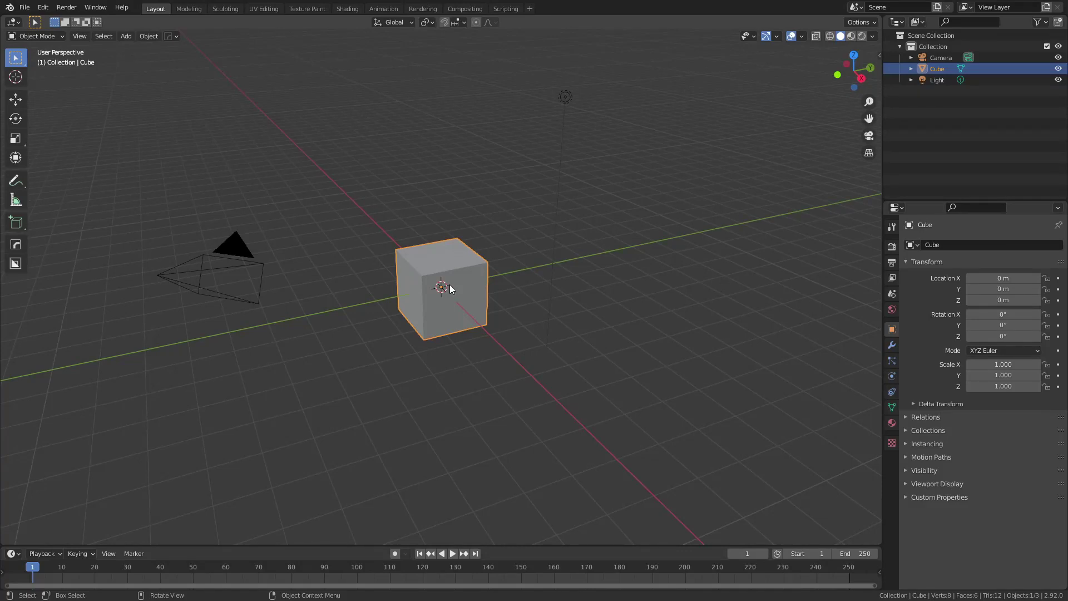
# Step: Look over the add-ons list in Preferences, then close the Preferences window
pyautogui.click(43, 7)
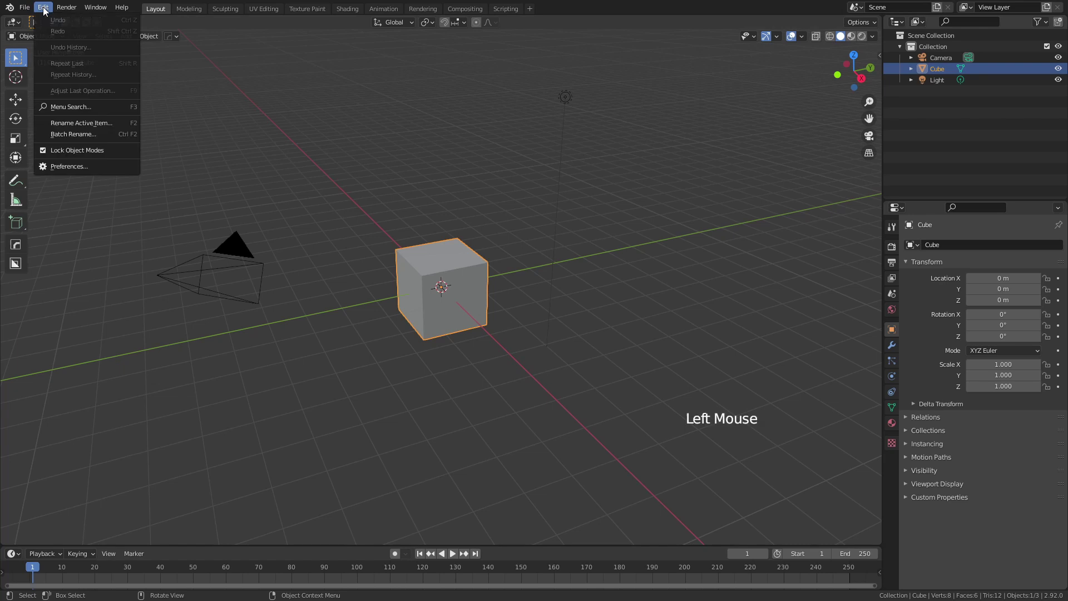
pyautogui.click(95, 167)
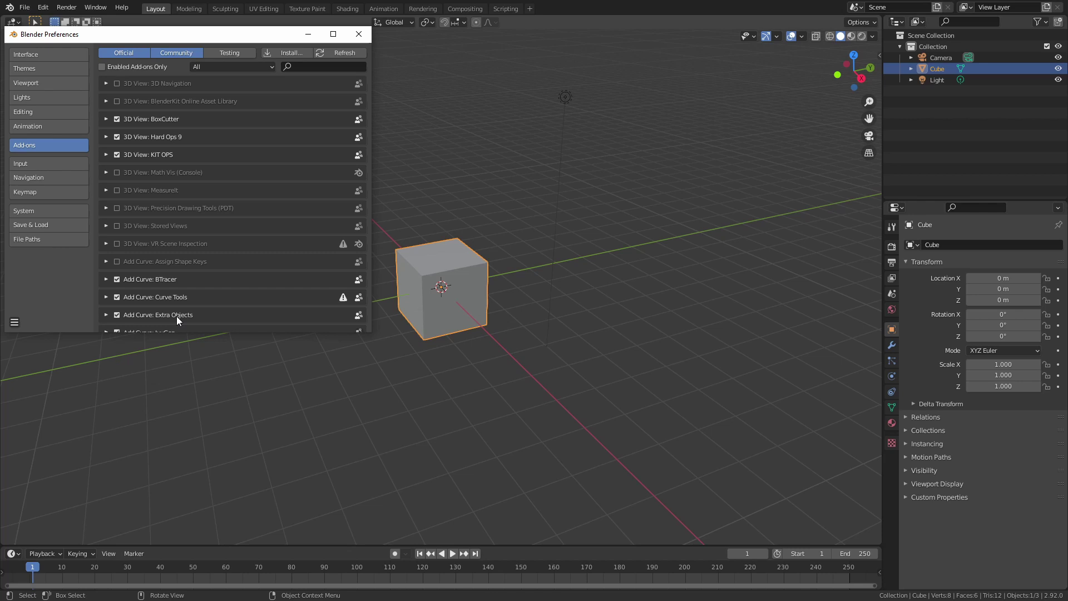
pyautogui.click(360, 34)
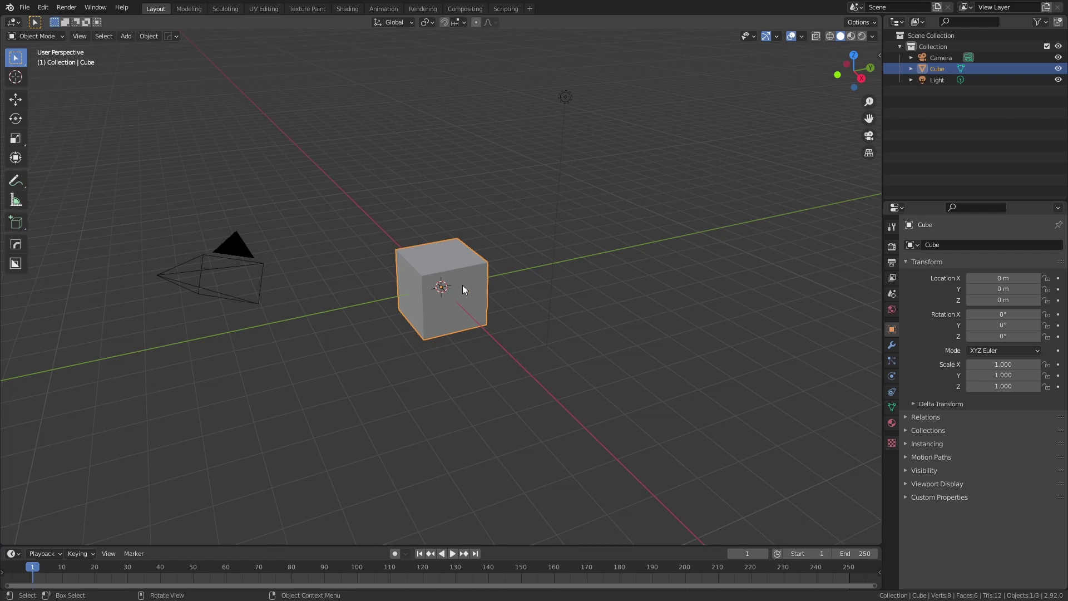
# Step: With the cube selected, add a Bounce Spline knot curve around it
pyautogui.click(491, 278)
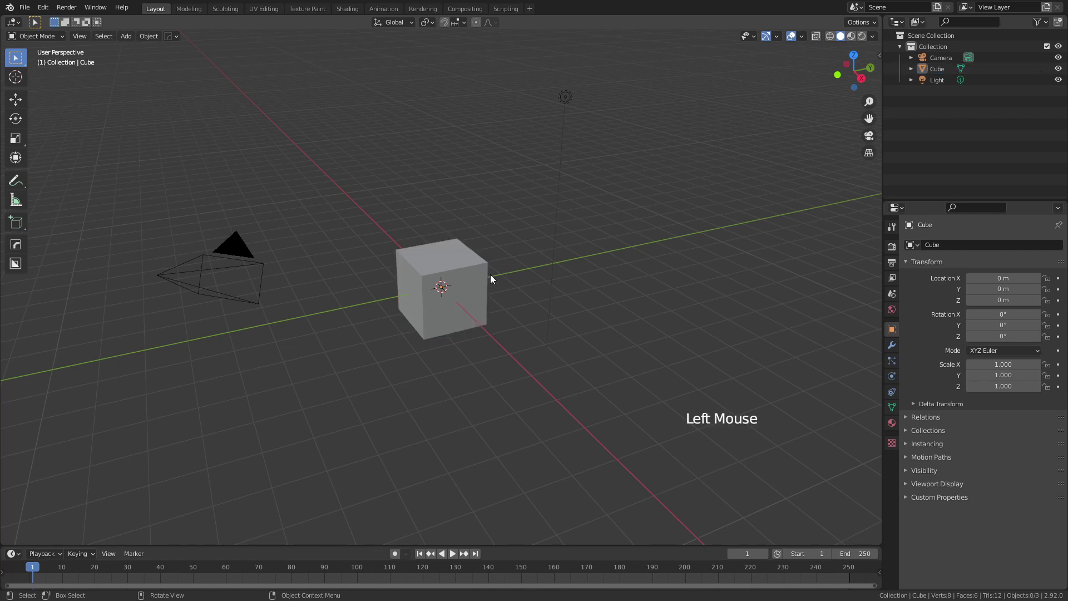
pyautogui.click(456, 266)
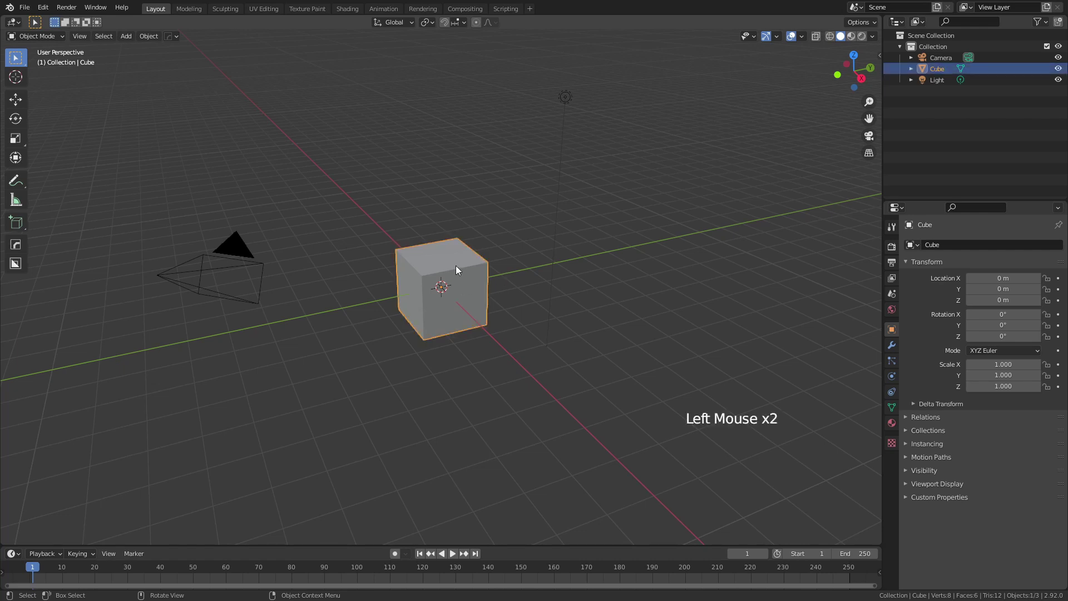
pyautogui.hotkey('shift', 'a')
pyautogui.moveTo(456, 265)
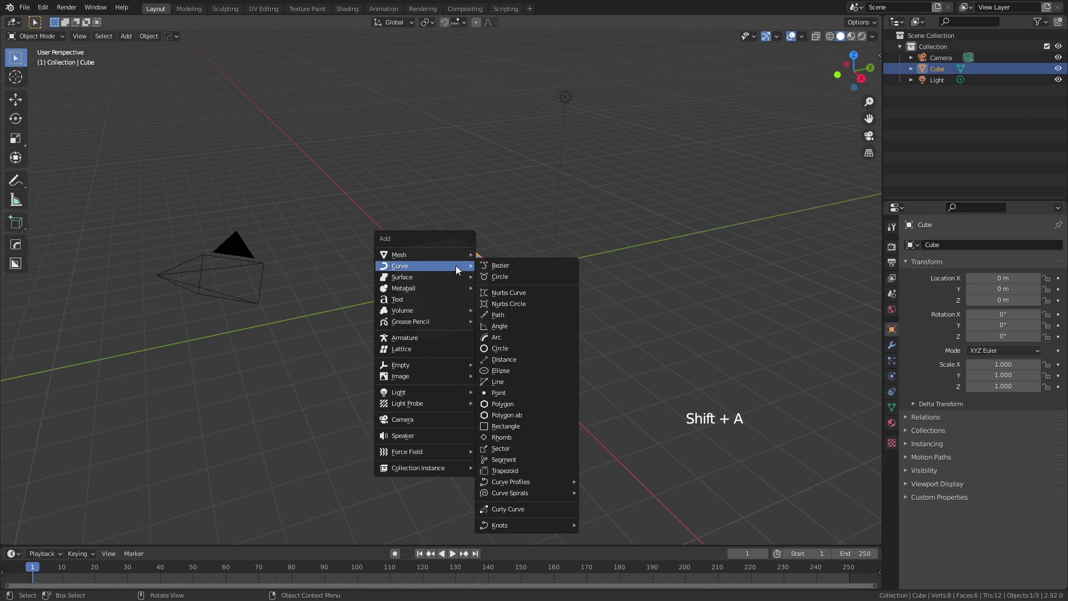
pyautogui.moveTo(499, 525)
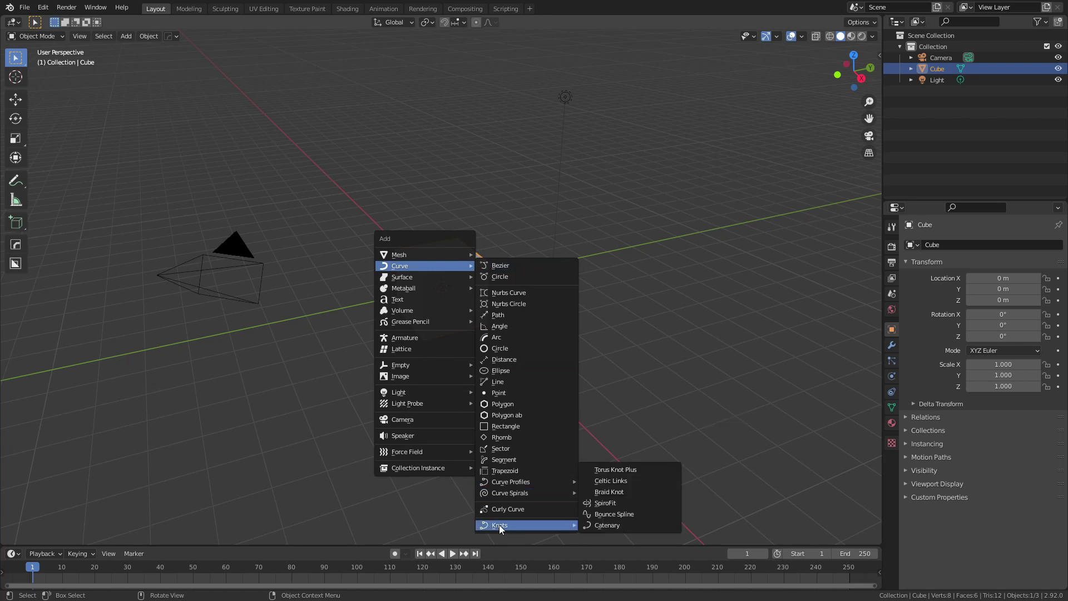
pyautogui.click(610, 514)
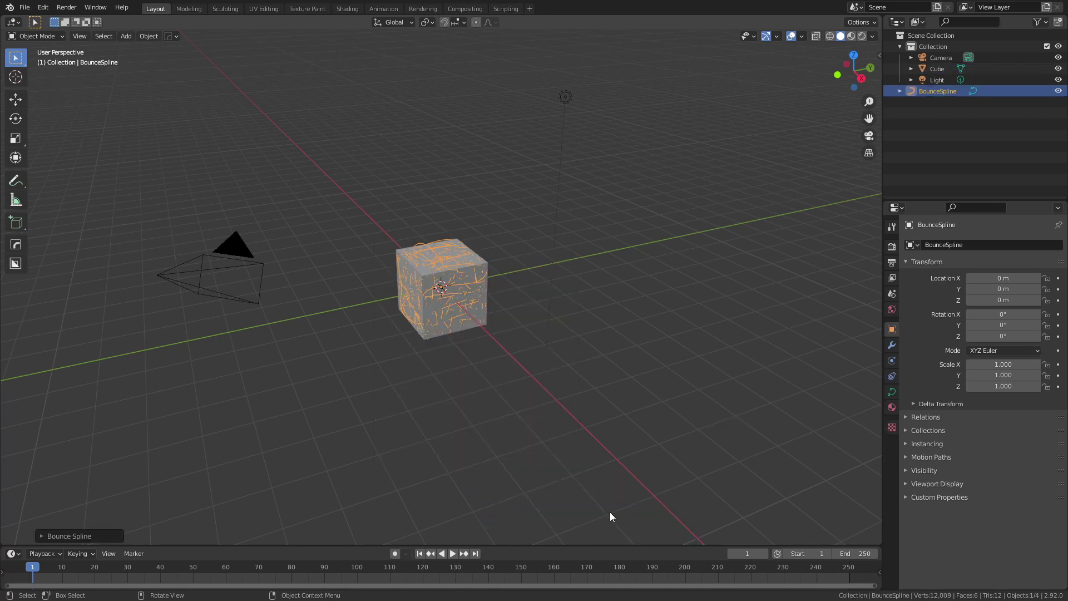
# Step: Switch the viewport to wireframe shading and zoom in on the spline
pyautogui.press('z')
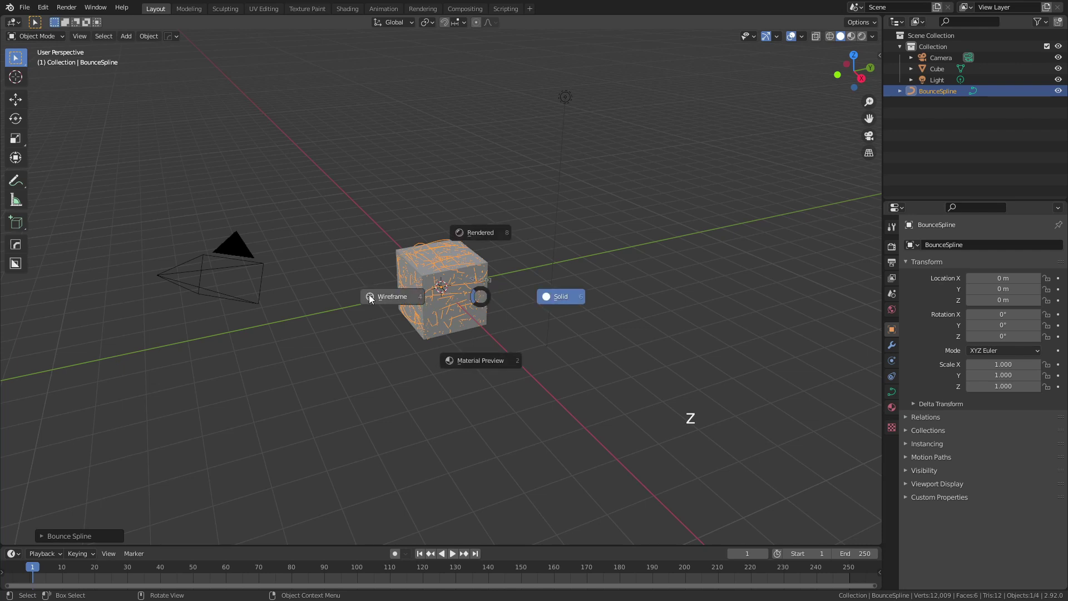
pyautogui.scroll(6, 392, 273)
pyautogui.scroll(1, 393, 278)
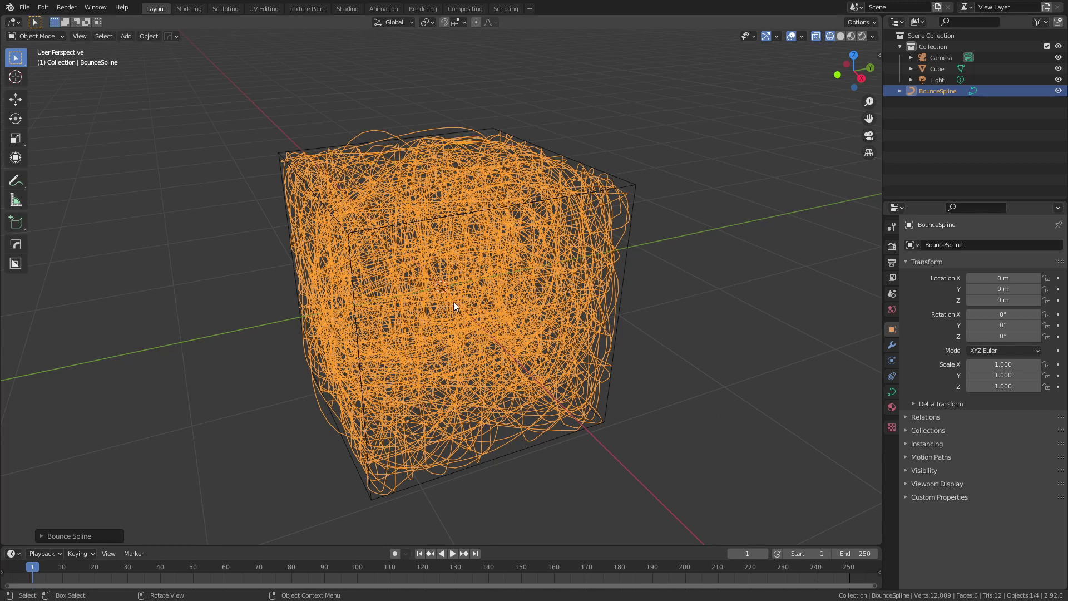
# Step: In the Bounce Spline operator panel, set Bounces to 2000 and Offset to 0.411
pyautogui.click(40, 536)
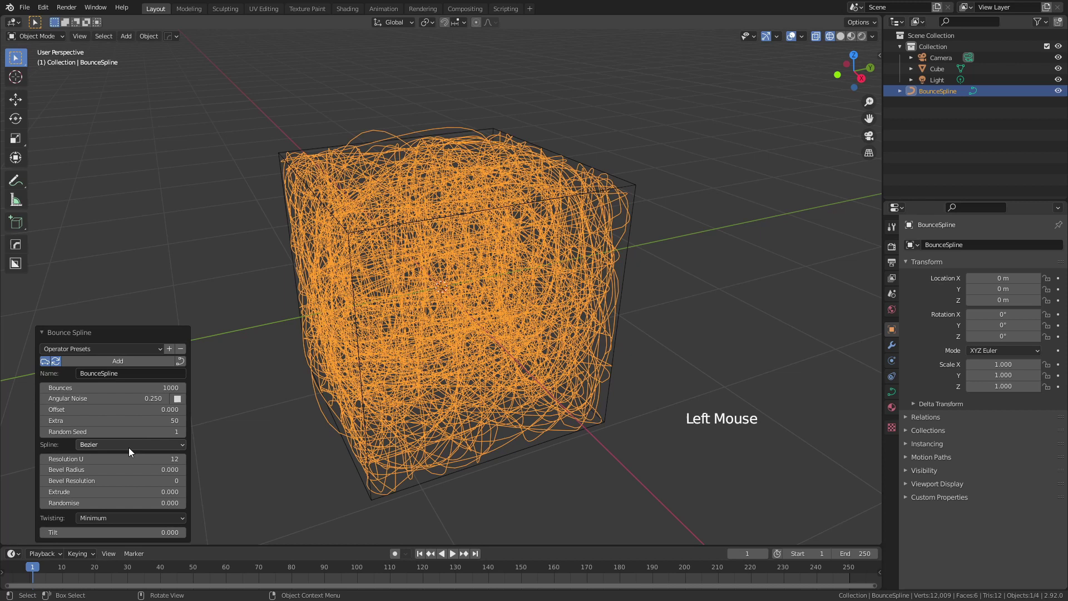
pyautogui.click(149, 388)
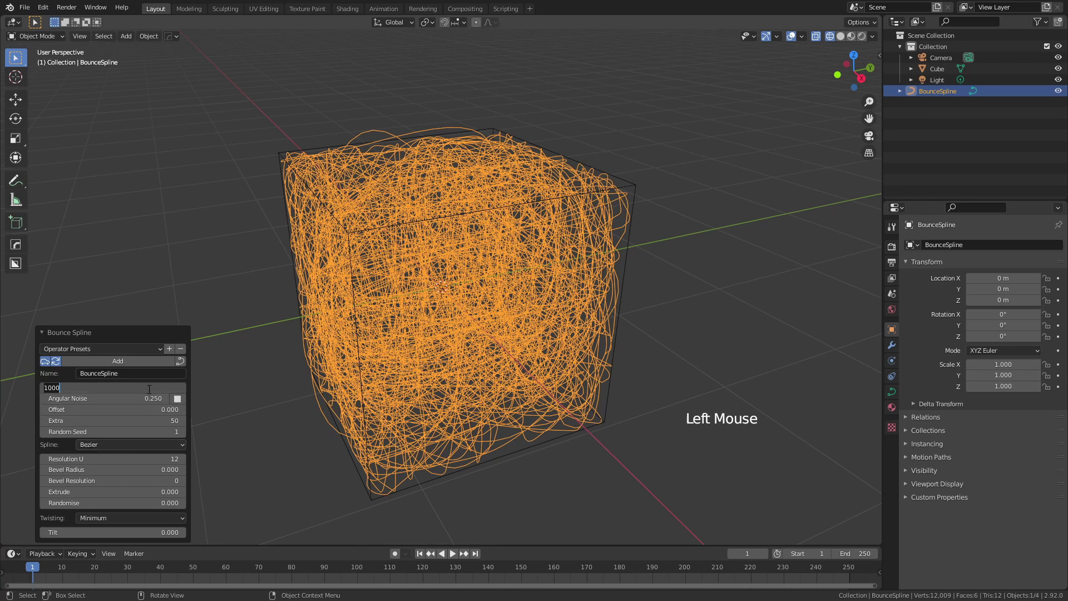
pyautogui.write('2000')
pyautogui.press('Return')
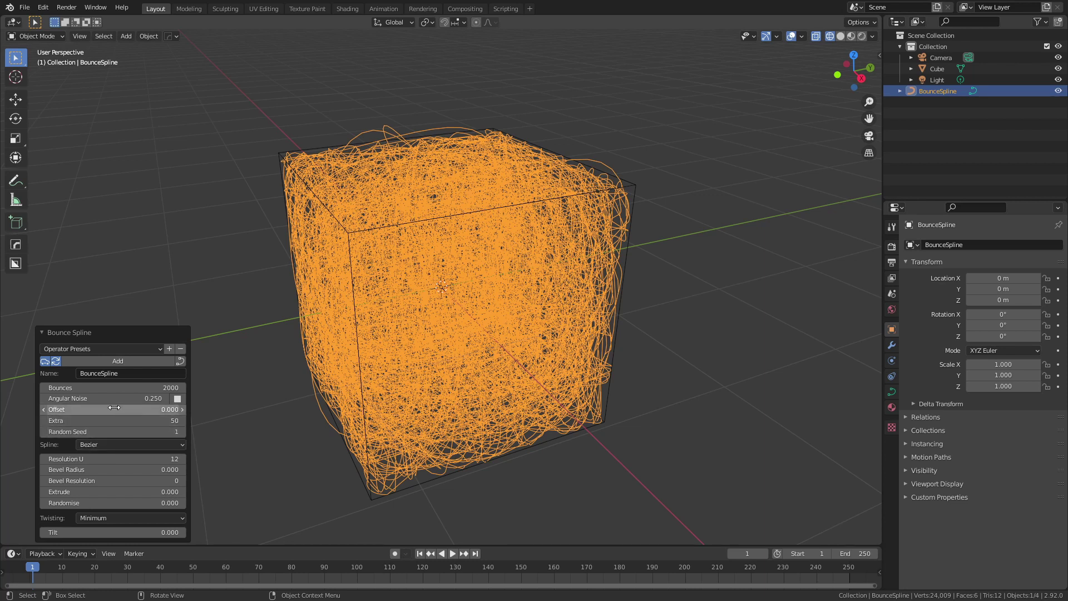
pyautogui.keyDown('shift'); pyautogui.moveTo(115, 407); pyautogui.dragTo(255, 405); pyautogui.keyUp('shift')
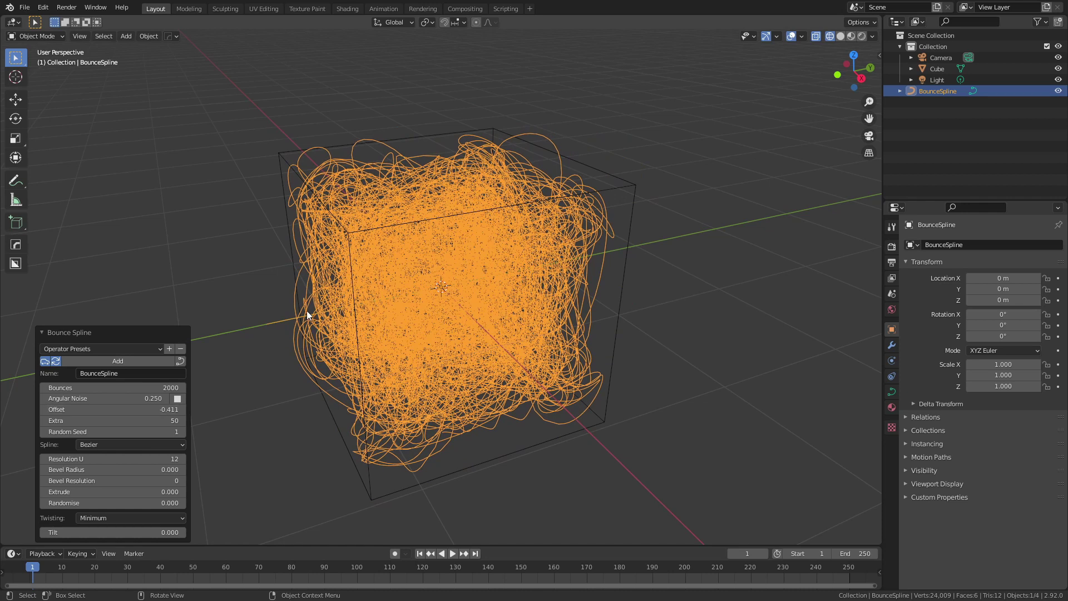
pyautogui.moveTo(307, 314); pyautogui.dragTo(424, 334, button='middle')
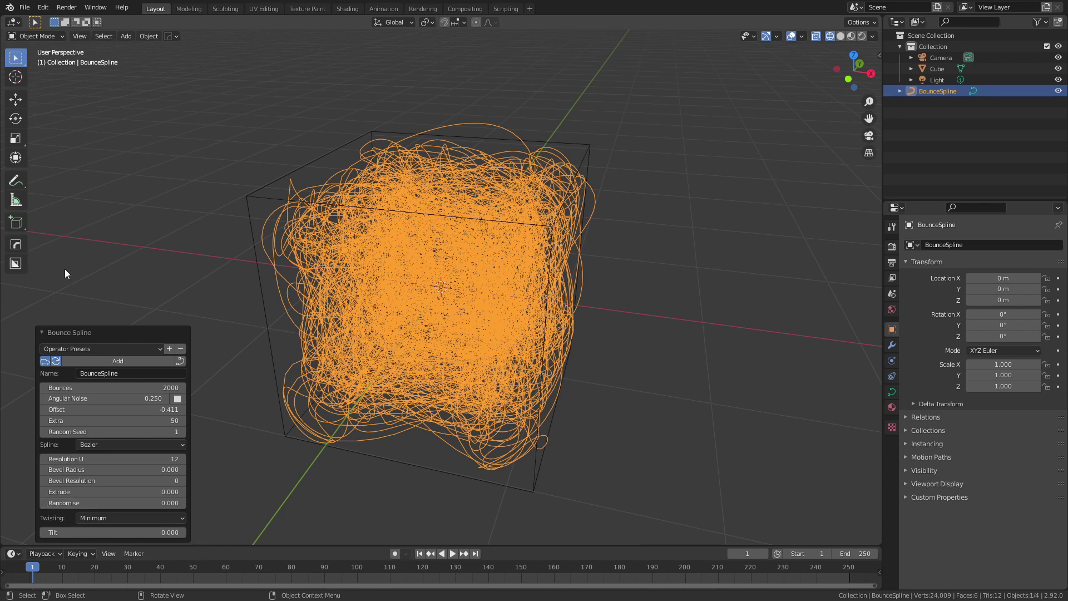
# Step: Hide the cube and switch the viewport to solid shading
pyautogui.click(147, 231)
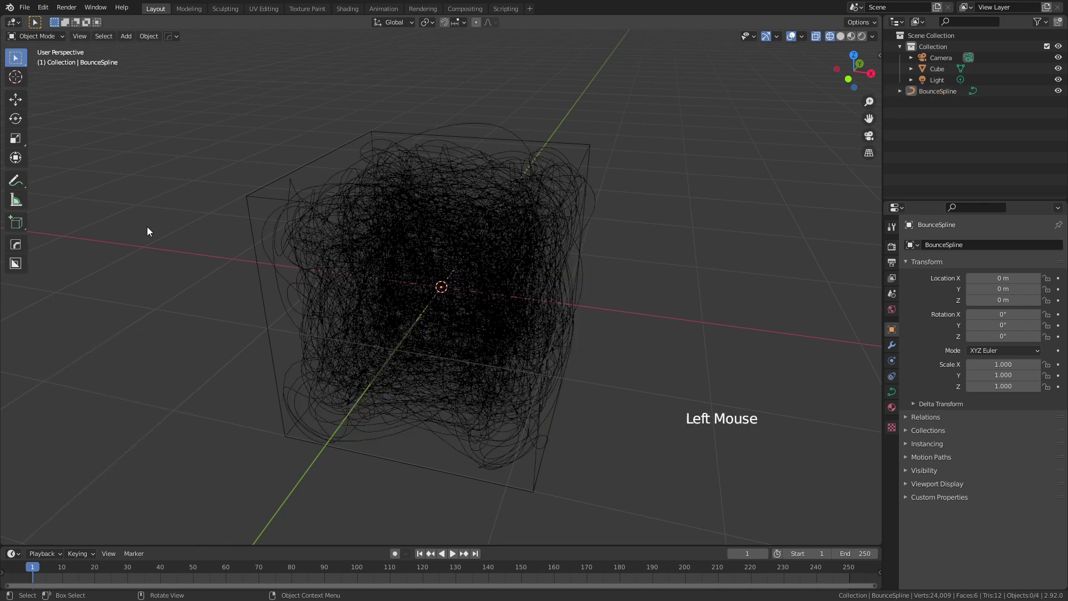
pyautogui.click(1059, 69)
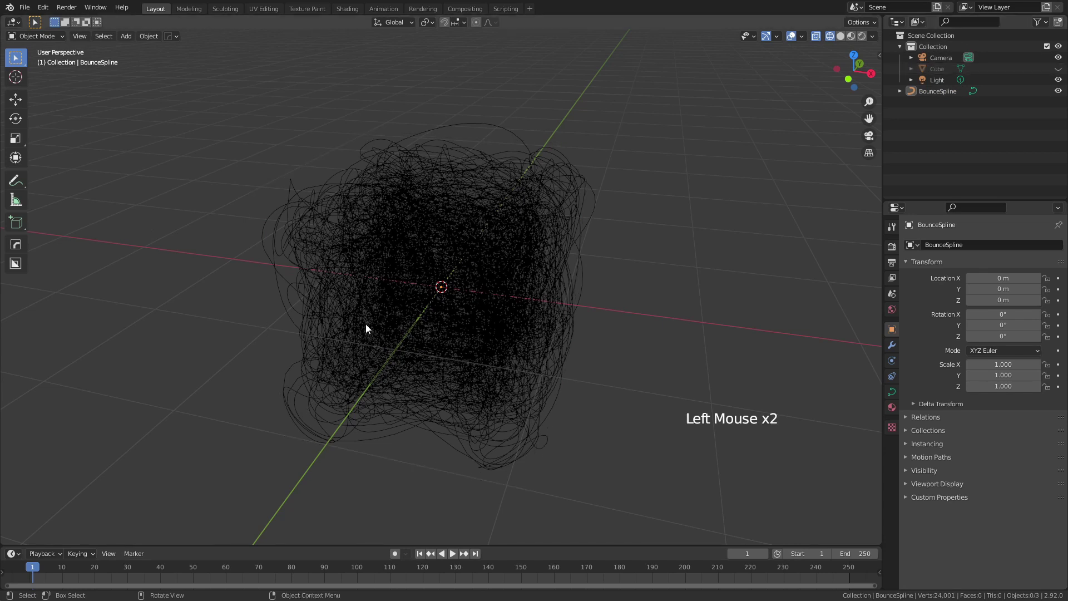
pyautogui.press('z')
# Step: Give the BounceSpline a 0.01 m bevel depth in its curve Geometry settings
pyautogui.click(499, 308)
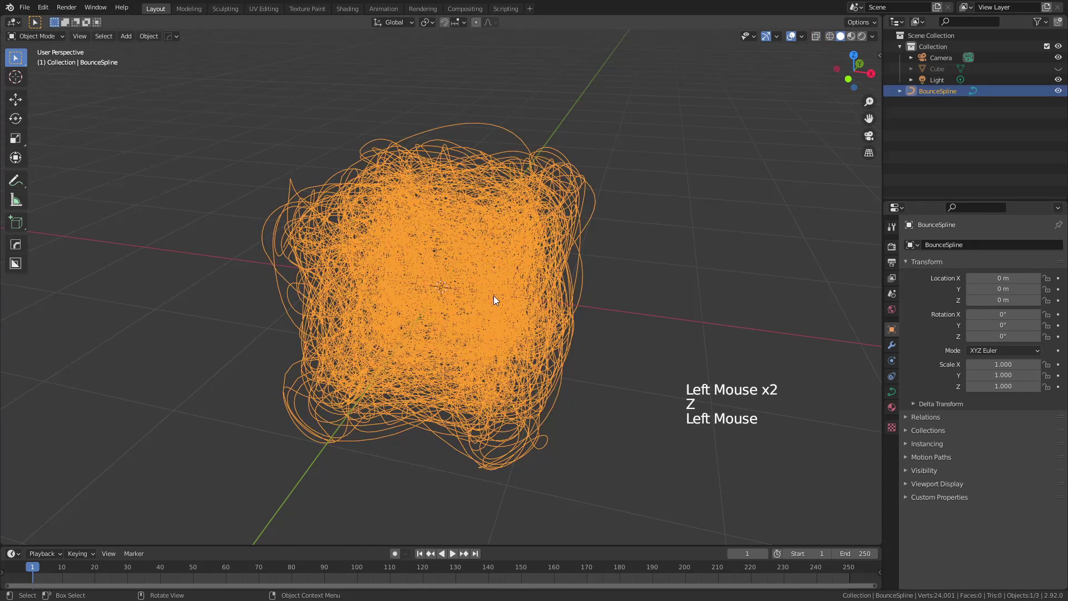
pyautogui.click(891, 393)
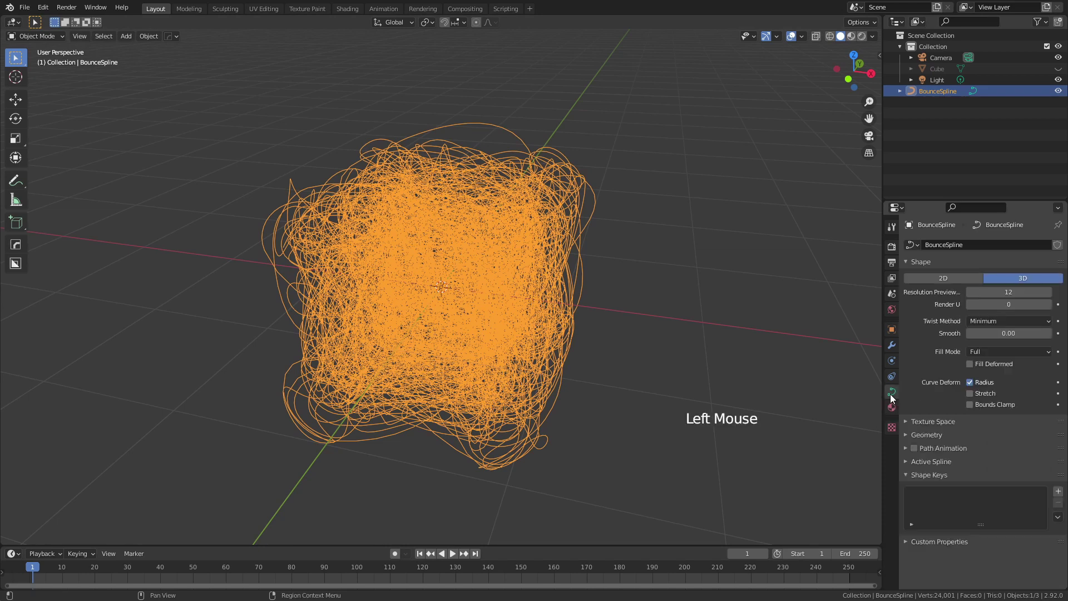
pyautogui.click(907, 434)
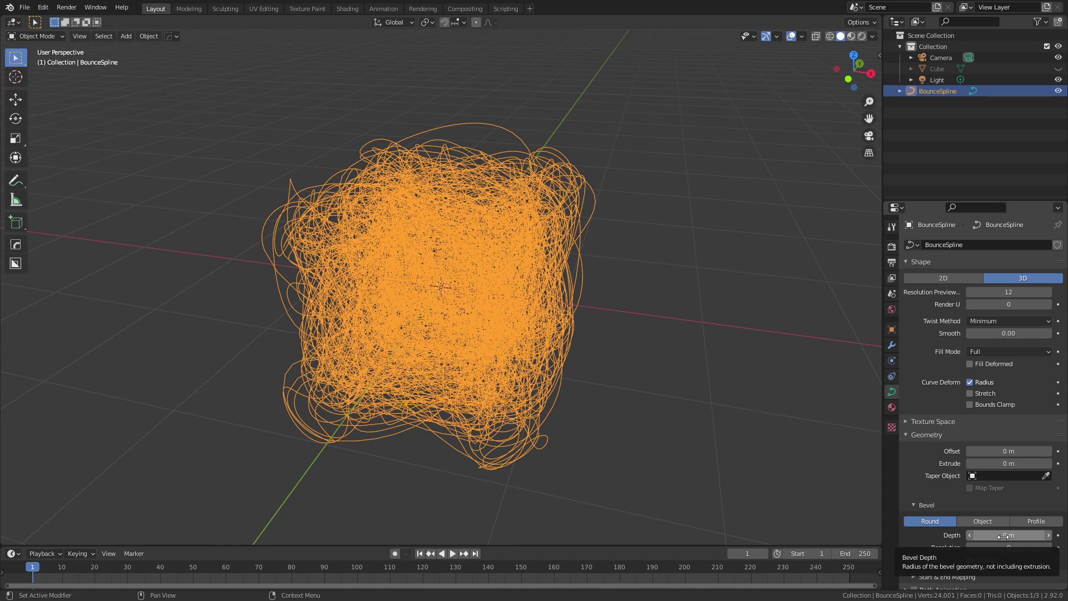
pyautogui.keyDown('shift'); pyautogui.moveTo(1004, 536); pyautogui.dragTo(1014, 536); pyautogui.keyUp('shift')
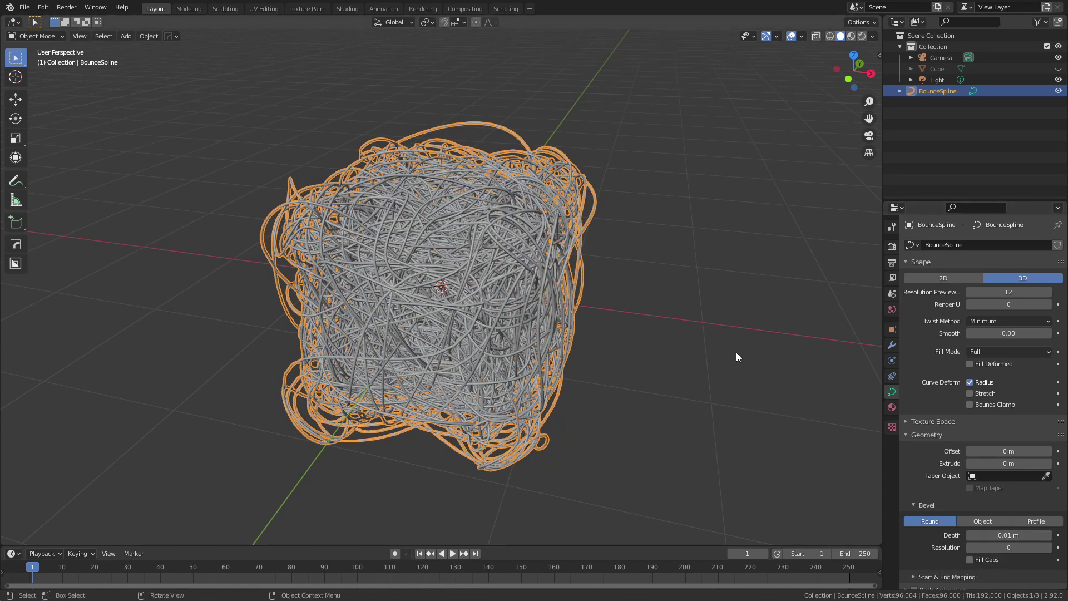
# Step: Deselect everything and orbit and zoom to inspect the fiber tubes with the green axis upright
pyautogui.hotkey('alt', 'a')
pyautogui.moveTo(679, 310); pyautogui.dragTo(516, 292, button='middle')
pyautogui.scroll(4, 442, 267)
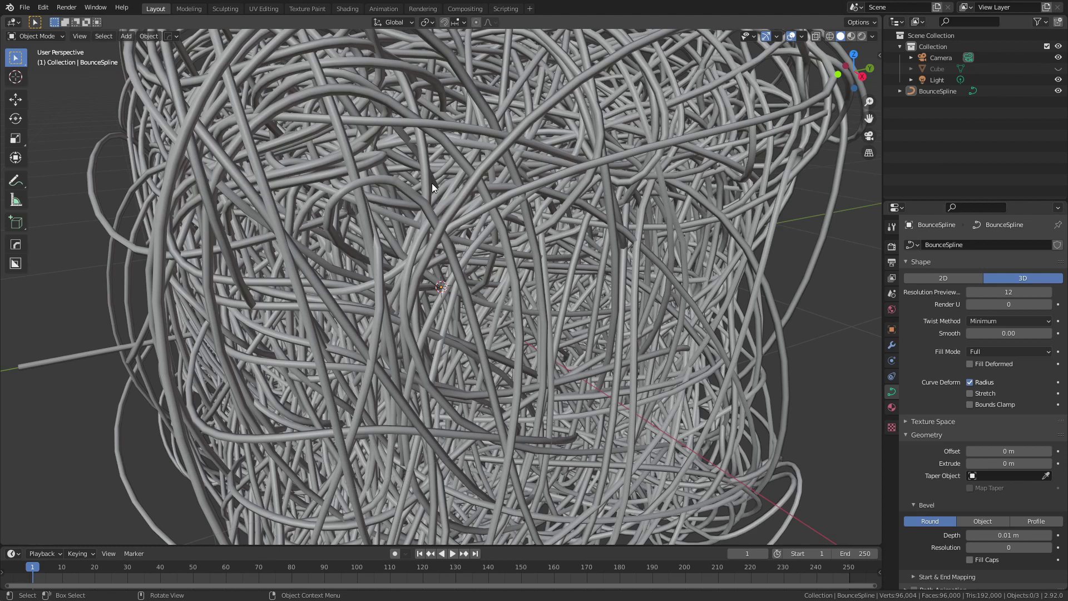
pyautogui.scroll(-5, 480, 256)
pyautogui.moveTo(475, 255); pyautogui.dragTo(488, 262, button='middle')
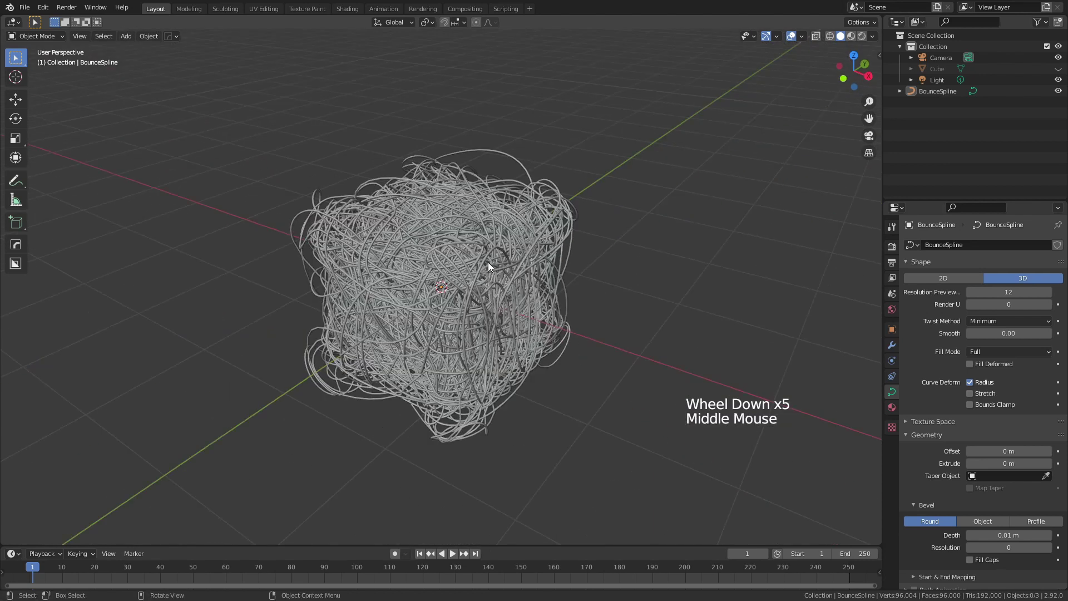
pyautogui.moveTo(393, 267); pyautogui.dragTo(433, 274, button='middle')
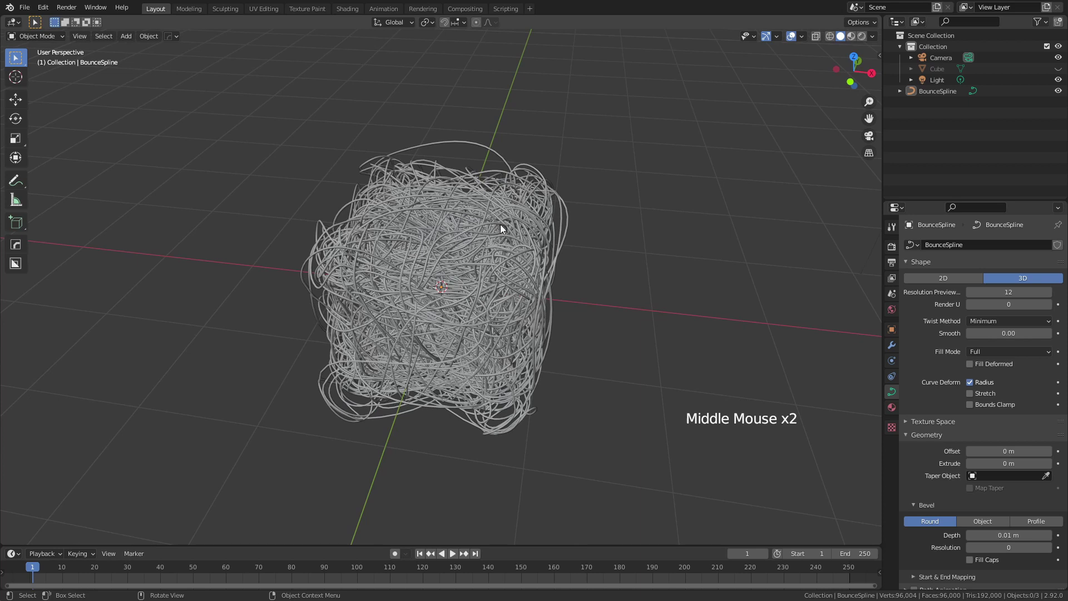
pyautogui.scroll(1, 618, 294)
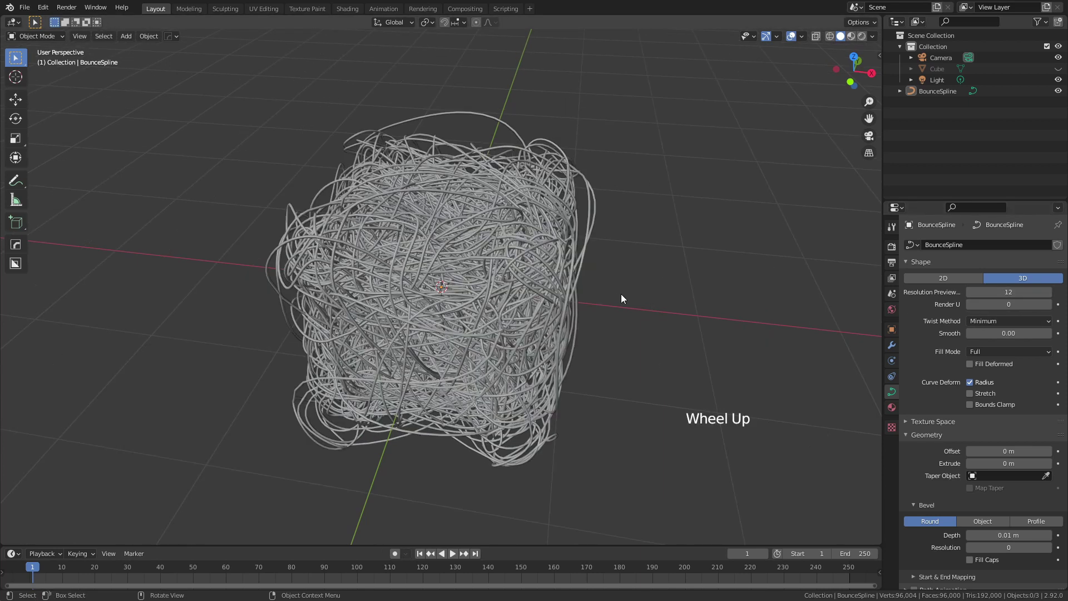
# Step: Set Resolution Preview U to 24, trying 2 first, and raise Bevel Resolution one step
pyautogui.click(1022, 291)
pyautogui.write('2')
pyautogui.press('Return')
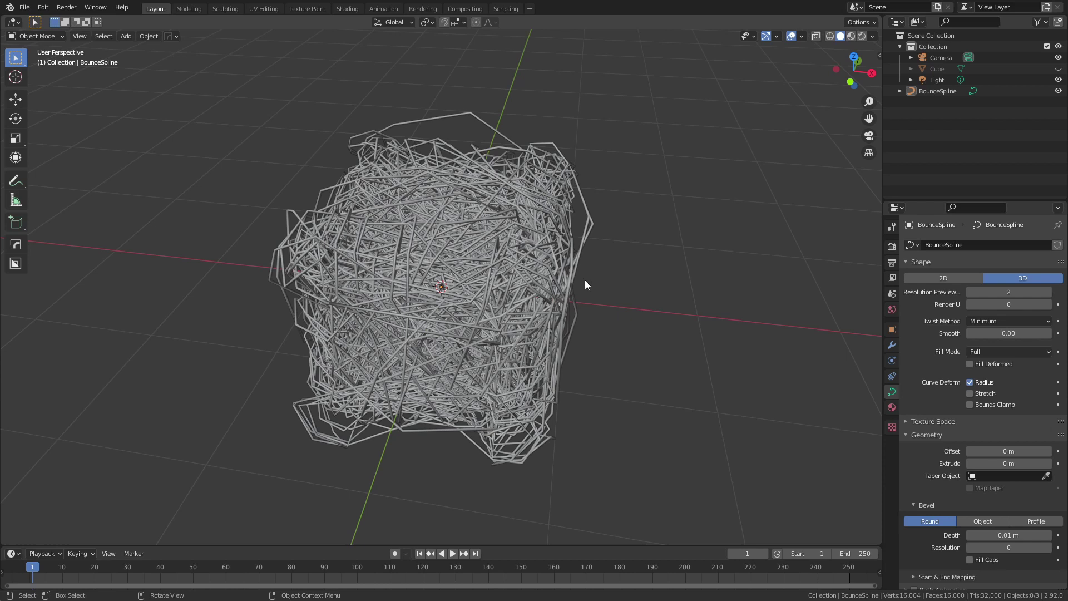
pyautogui.click(1002, 292)
pyautogui.write('24')
pyautogui.press('Return')
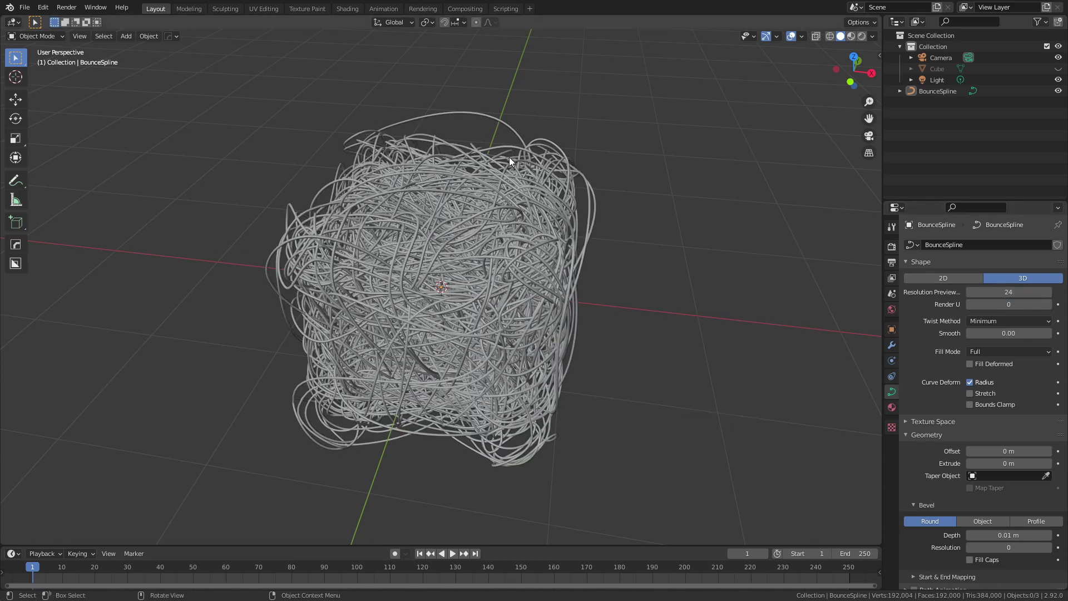
pyautogui.click(1048, 548)
# Step: Raise the curve's Bevel Resolution to 2
pyautogui.click(1048, 548)
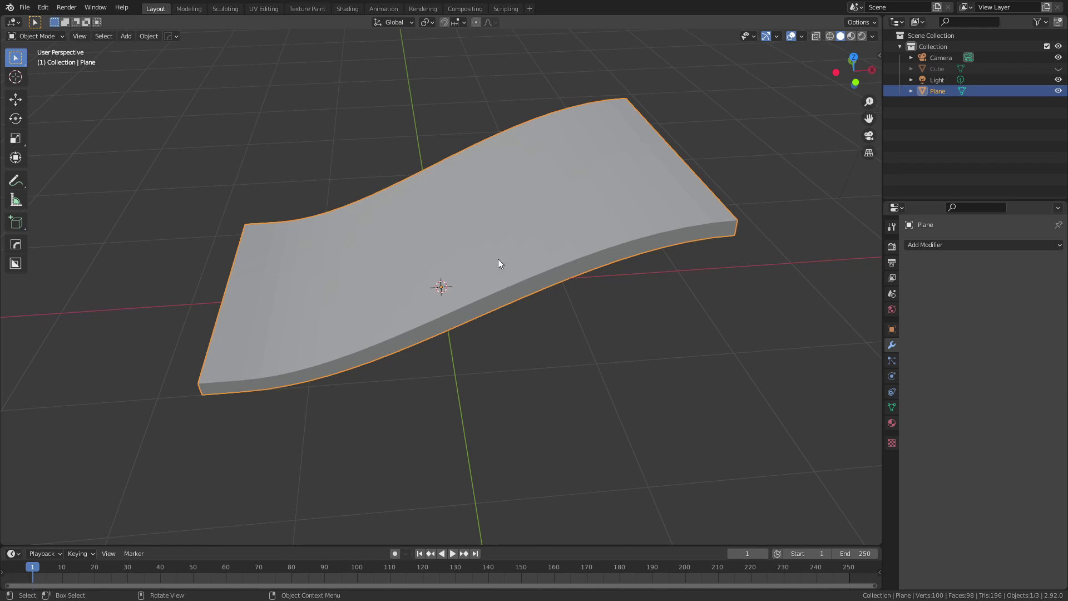
# Step: Add a new Bounce Spline onto the curved plane with its Offset set to 0
pyautogui.hotkey('shift', 'a')
pyautogui.moveTo(489, 254)
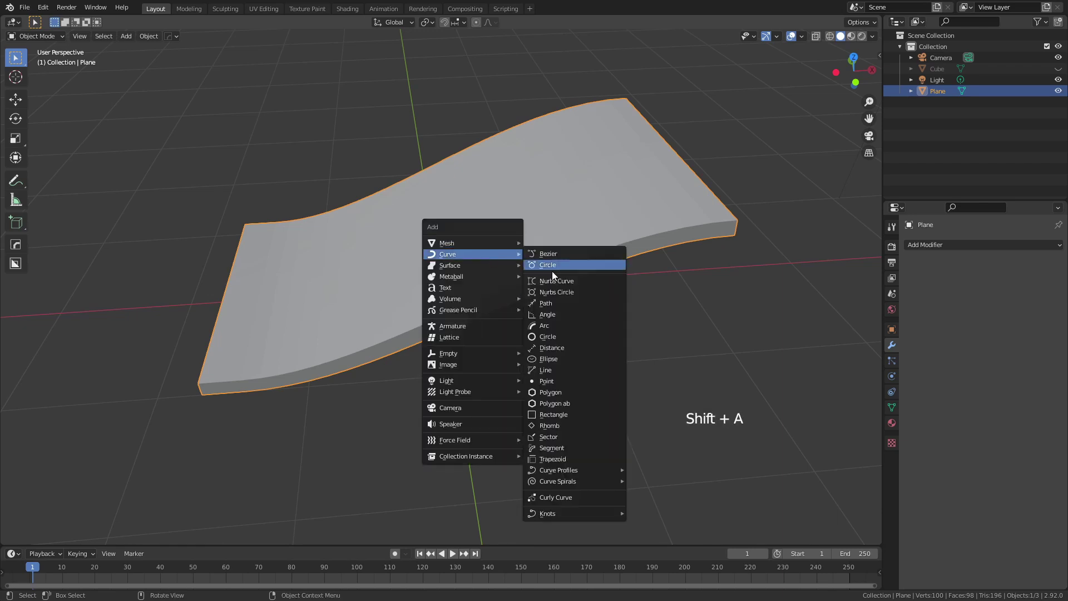
pyautogui.moveTo(580, 516)
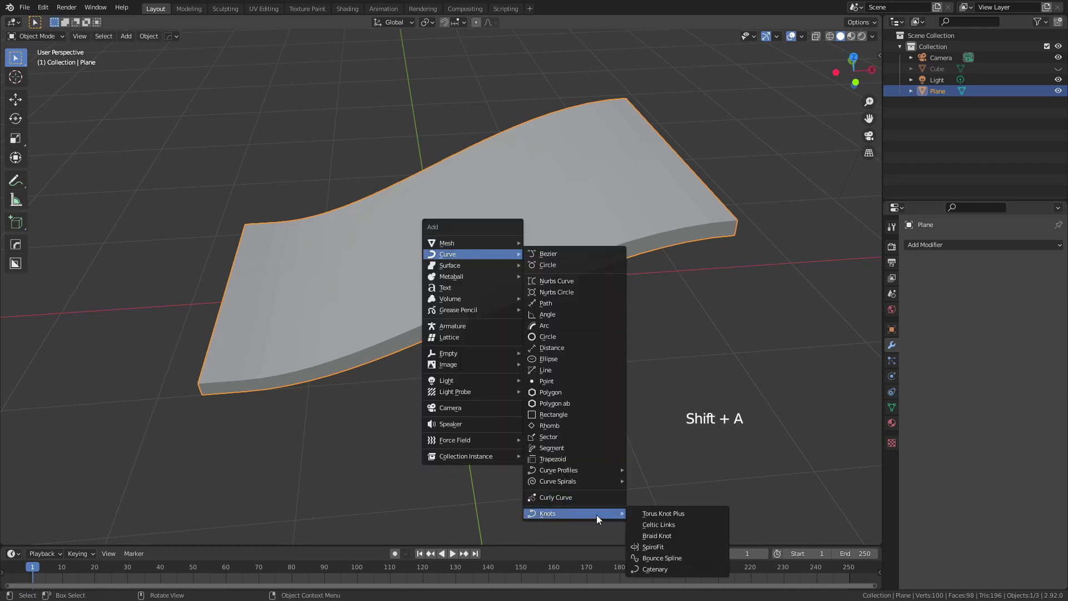
pyautogui.click(676, 555)
pyautogui.click(137, 409)
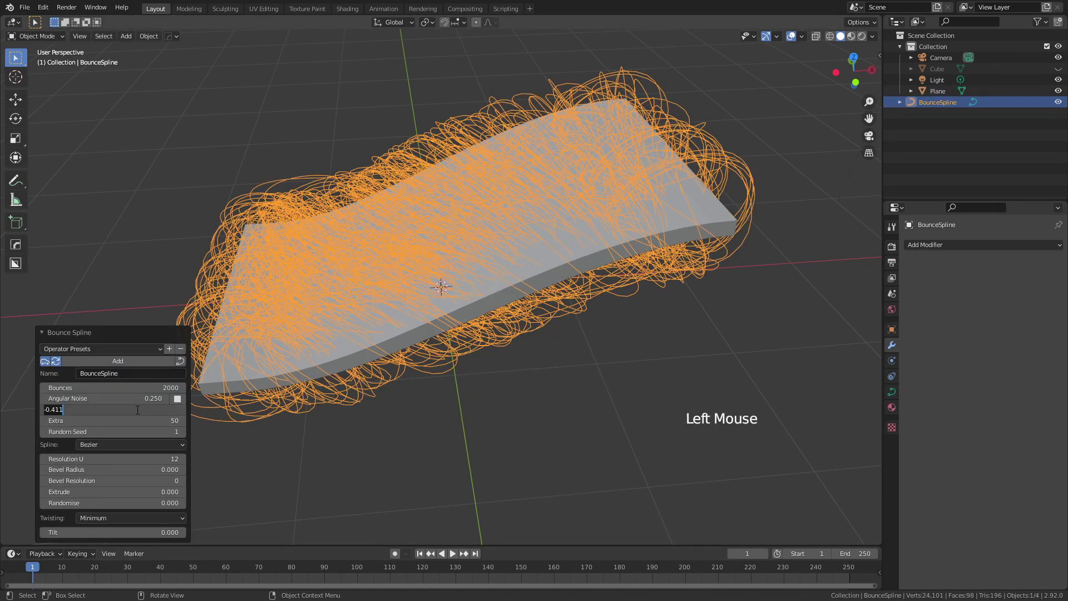
pyautogui.write('0')
pyautogui.press('Return')
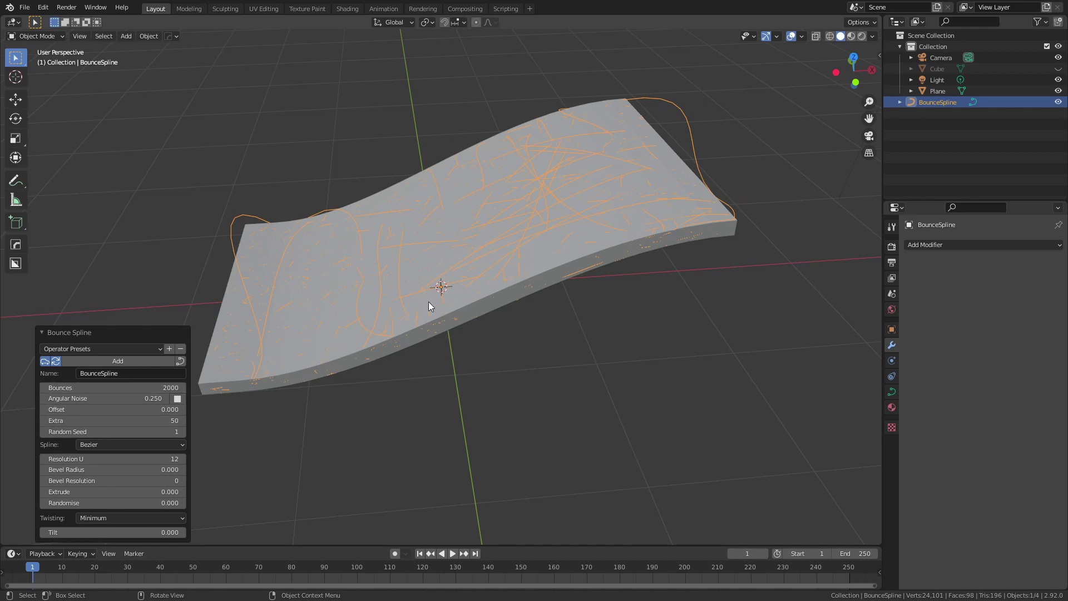
# Step: Switch to wireframe and give the spline a 0.002 bevel radius
pyautogui.press('z')
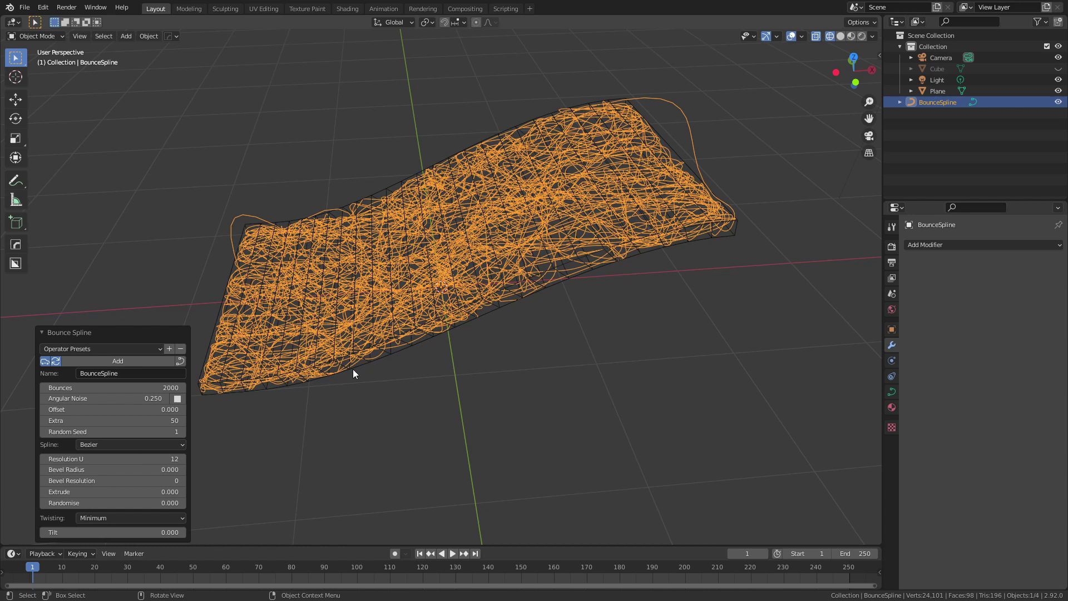
pyautogui.moveTo(167, 470)
pyautogui.keyDown('shift'); pyautogui.mouseDown()
pyautogui.moveTo(178, 470)
pyautogui.moveTo(164, 470)
pyautogui.mouseUp(); pyautogui.keyUp('shift')
pyautogui.click(147, 469)
pyautogui.write('.001')
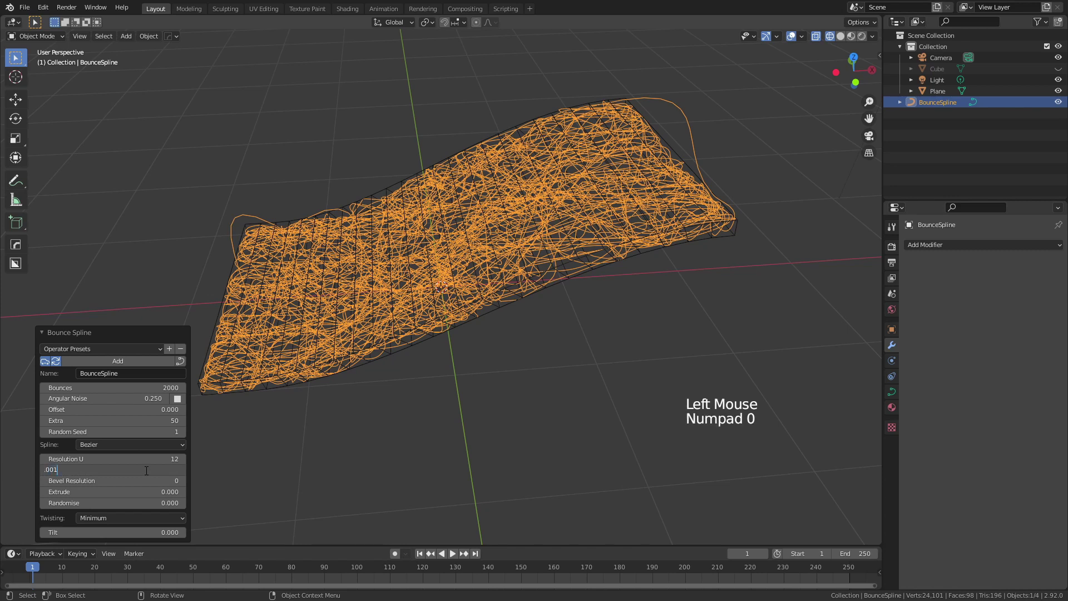
pyautogui.press('BackSpace')
pyautogui.press('Return')
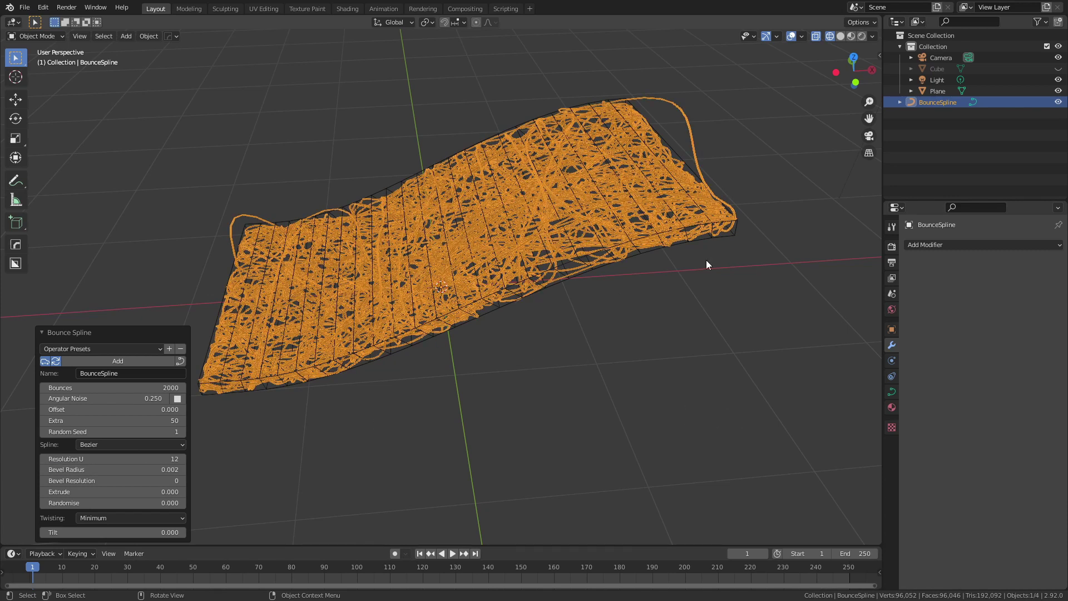
# Step: Select BounceSpline, return to solid shading, and move it up slightly along Z
pyautogui.click(940, 103)
pyautogui.press('z')
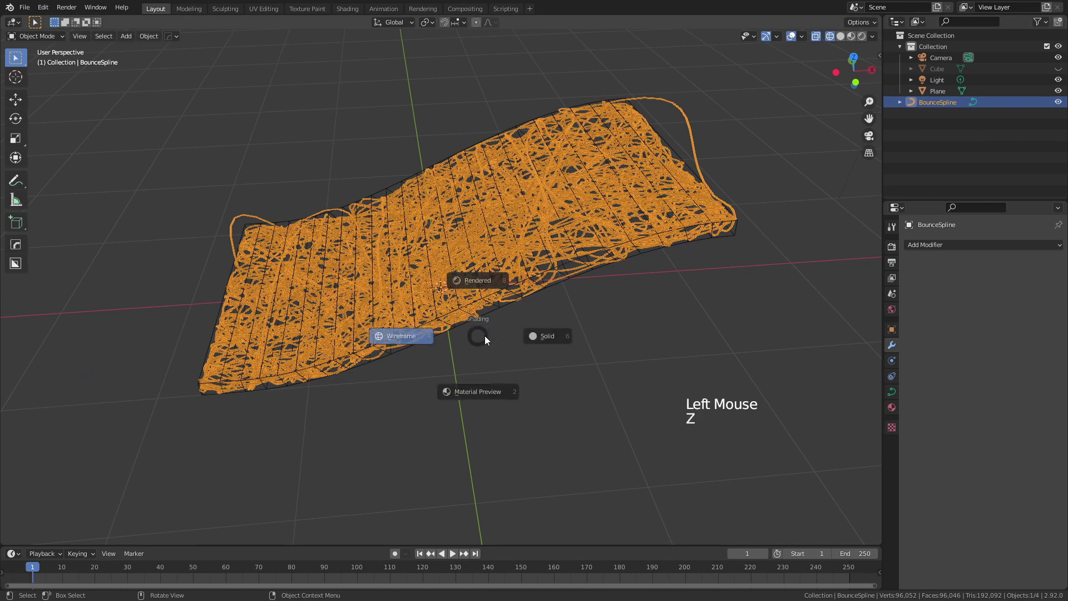
pyautogui.moveTo(510, 320); pyautogui.dragTo(512, 311, button='middle')
pyautogui.press('g')
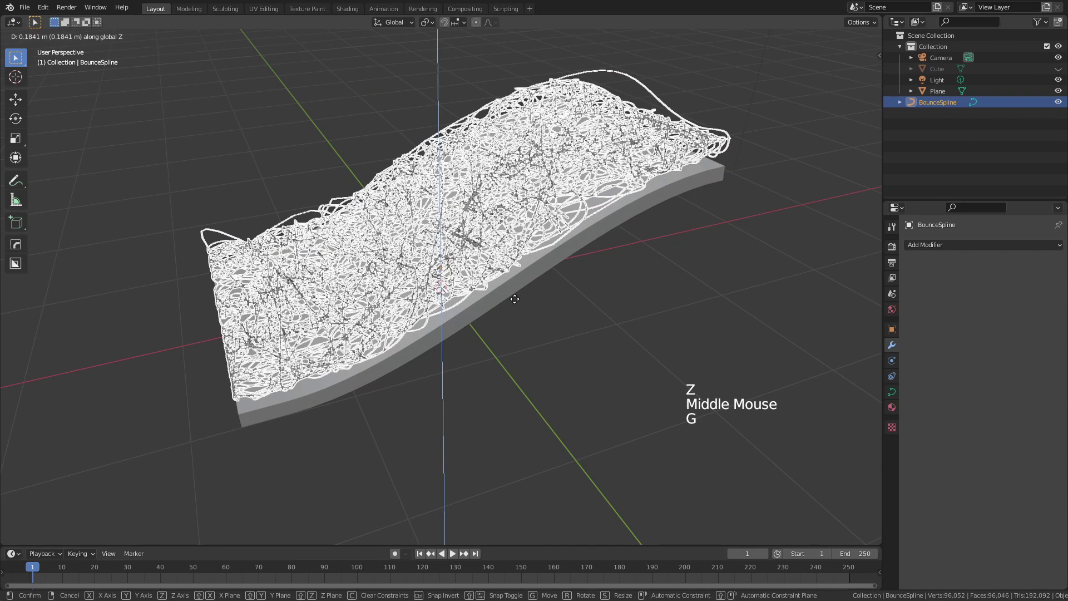
pyautogui.click(598, 302)
# Step: Orbit to a near top-down view of the plane and reselect the BounceSpline curve
pyautogui.moveTo(544, 295); pyautogui.dragTo(575, 320, button='middle')
pyautogui.moveTo(550, 260); pyautogui.dragTo(499, 304, button='middle')
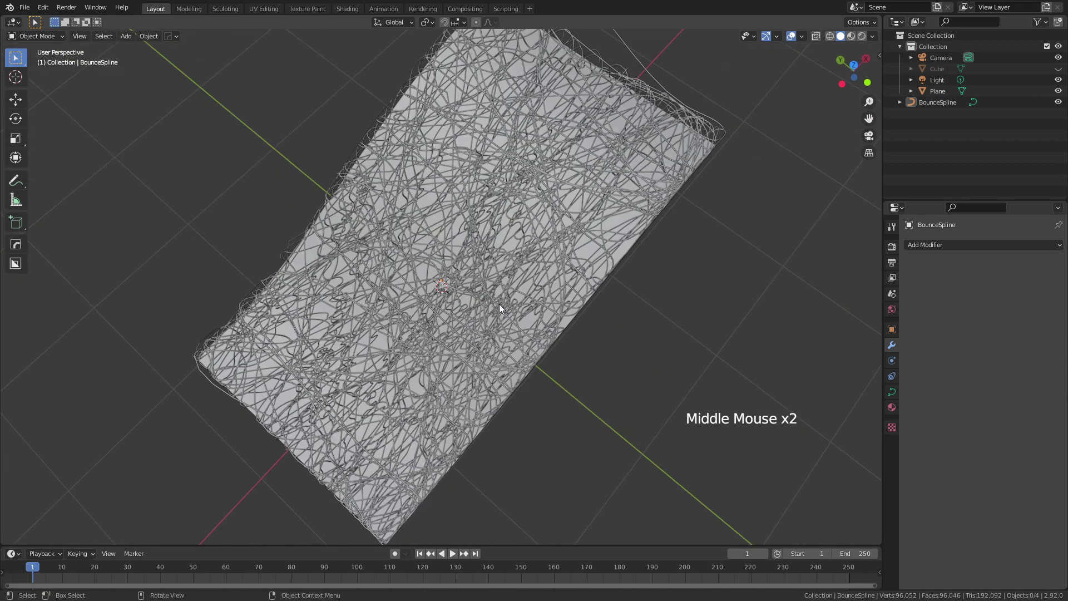
pyautogui.scroll(-2, 505, 306)
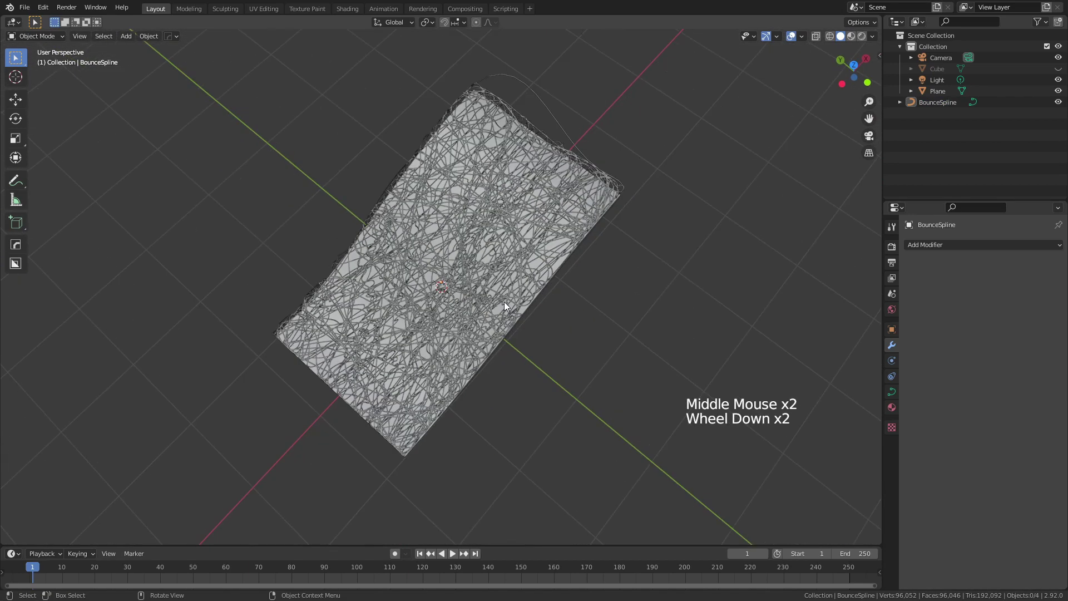
pyautogui.click(516, 82)
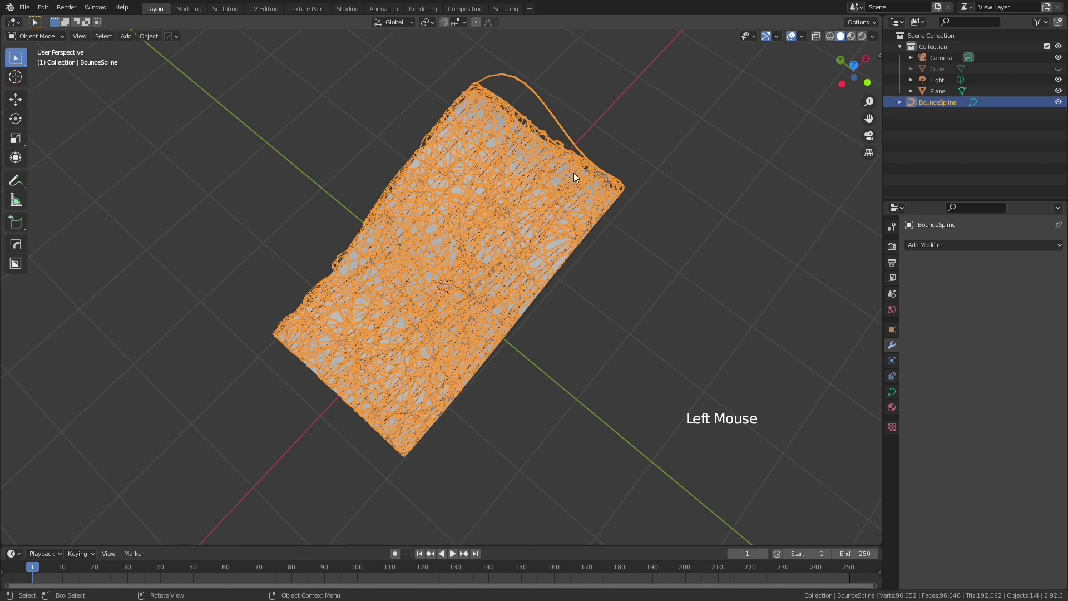
pyautogui.moveTo(429, 248); pyautogui.dragTo(474, 201, button='middle')
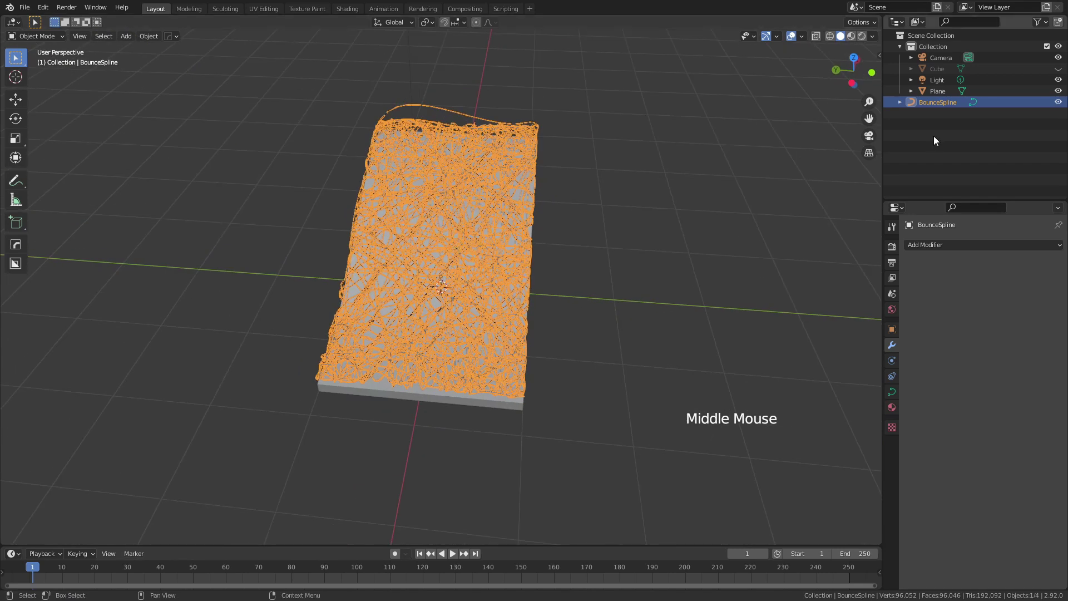
# Step: Enter Edit Mode on the spline and pick out the stray end point
pyautogui.press('Tab')
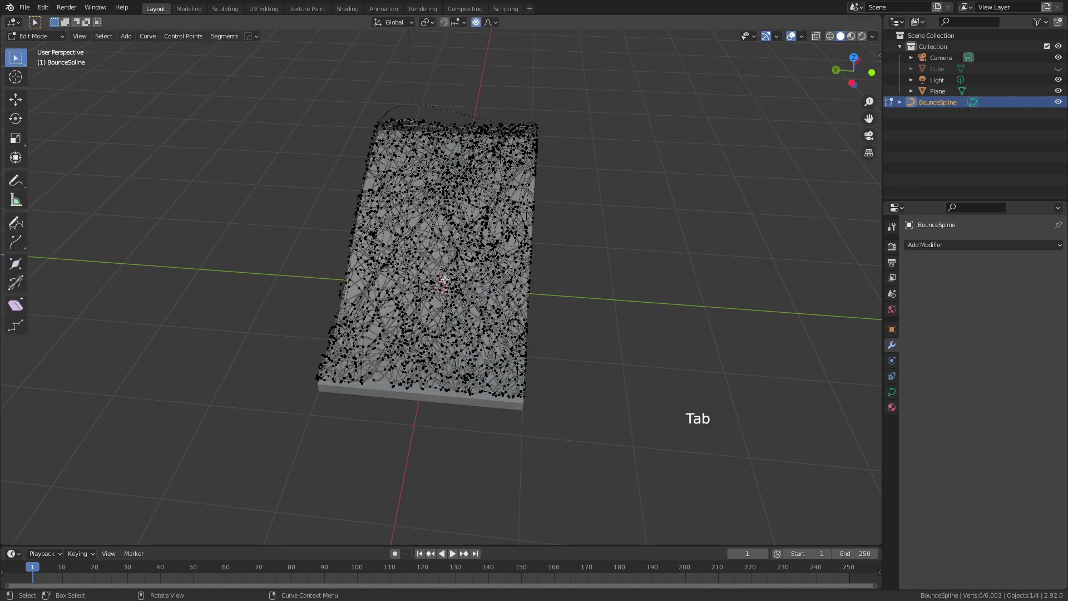
pyautogui.press('a')
pyautogui.moveTo(412, 202); pyautogui.dragTo(534, 195, button='middle')
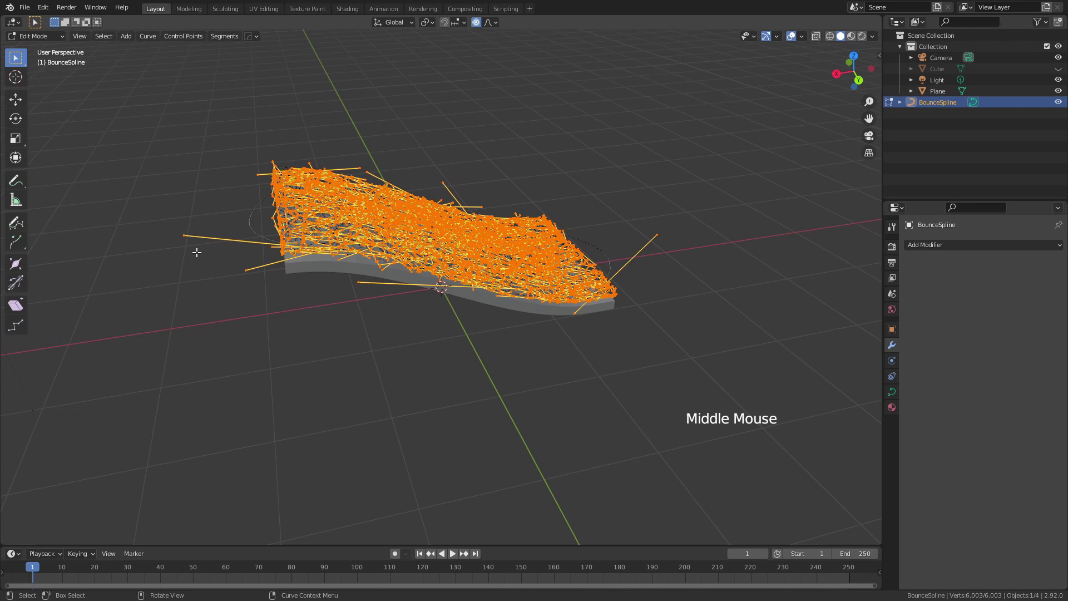
pyautogui.moveTo(496, 288); pyautogui.dragTo(235, 289, button='middle')
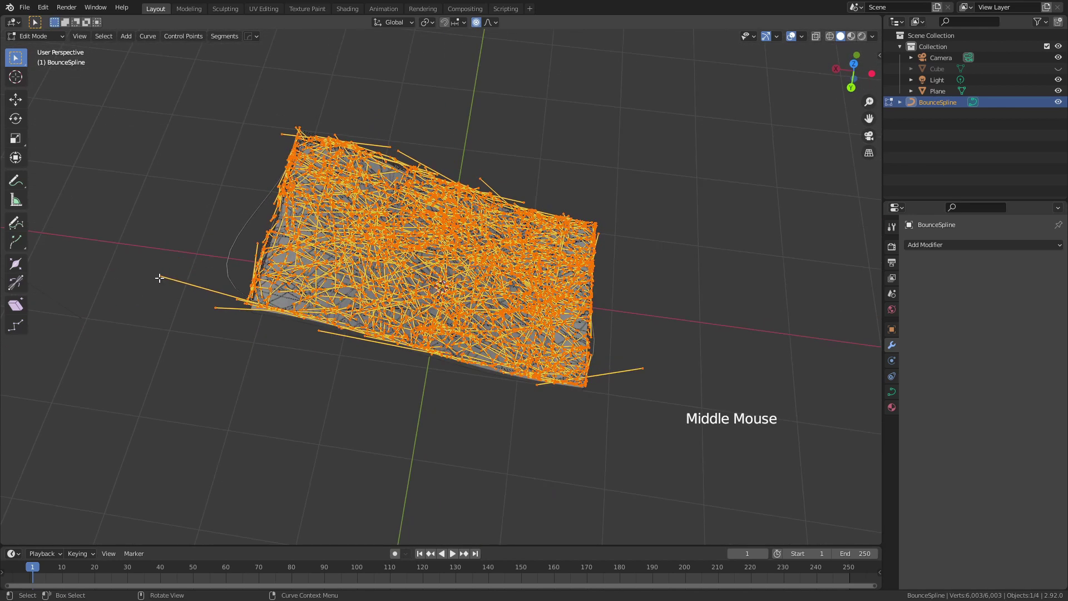
pyautogui.click(159, 277)
pyautogui.press('g')
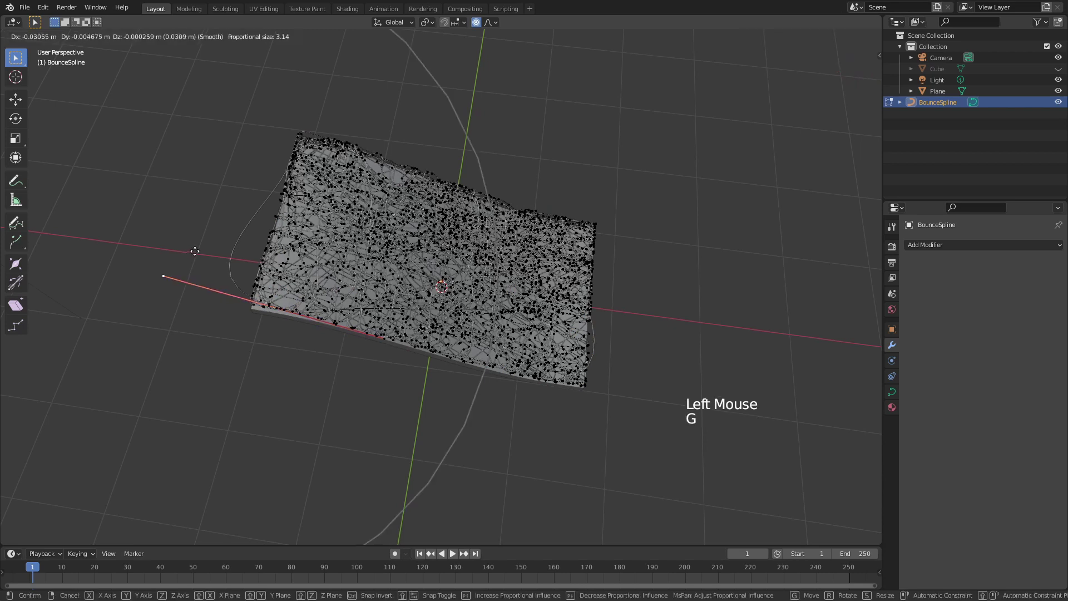
pyautogui.press('Escape')
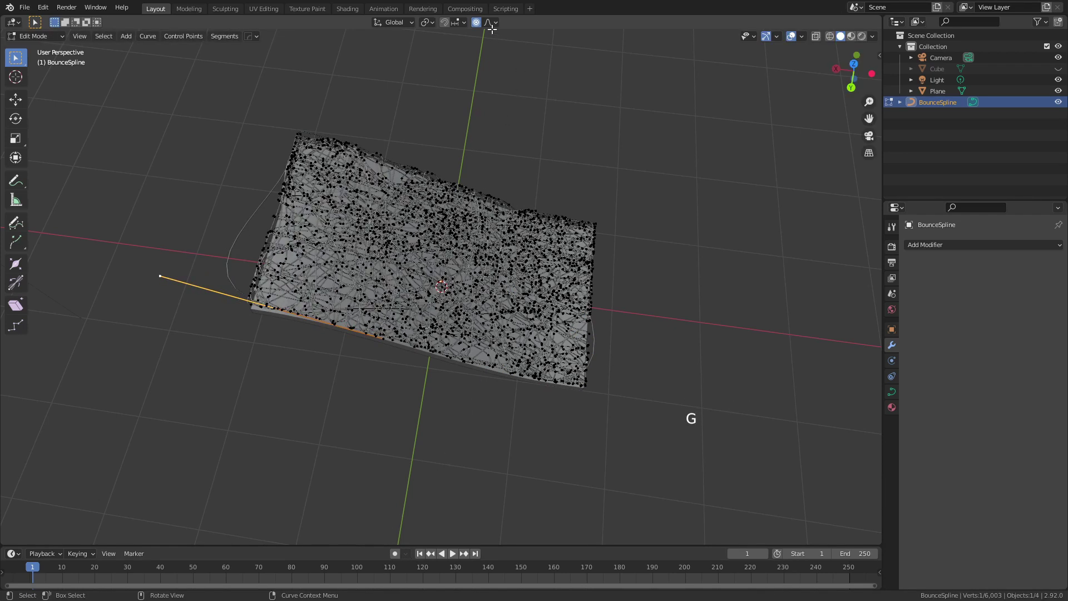
# Step: Turn off proportional editing and move the stray end point to the plane's edge
pyautogui.press('o')
pyautogui.click(476, 22)
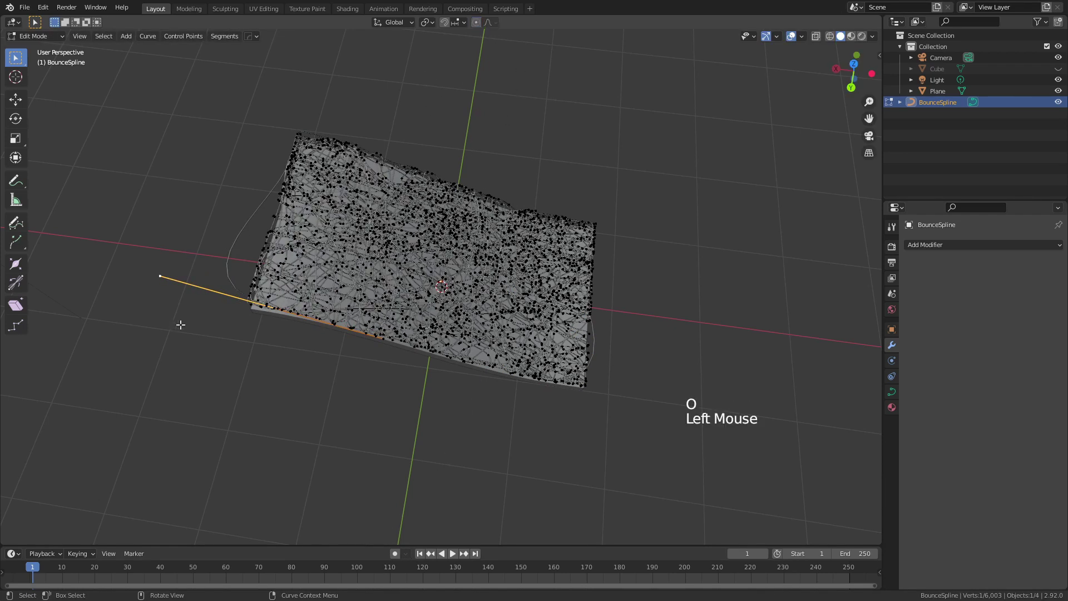
pyautogui.press('g')
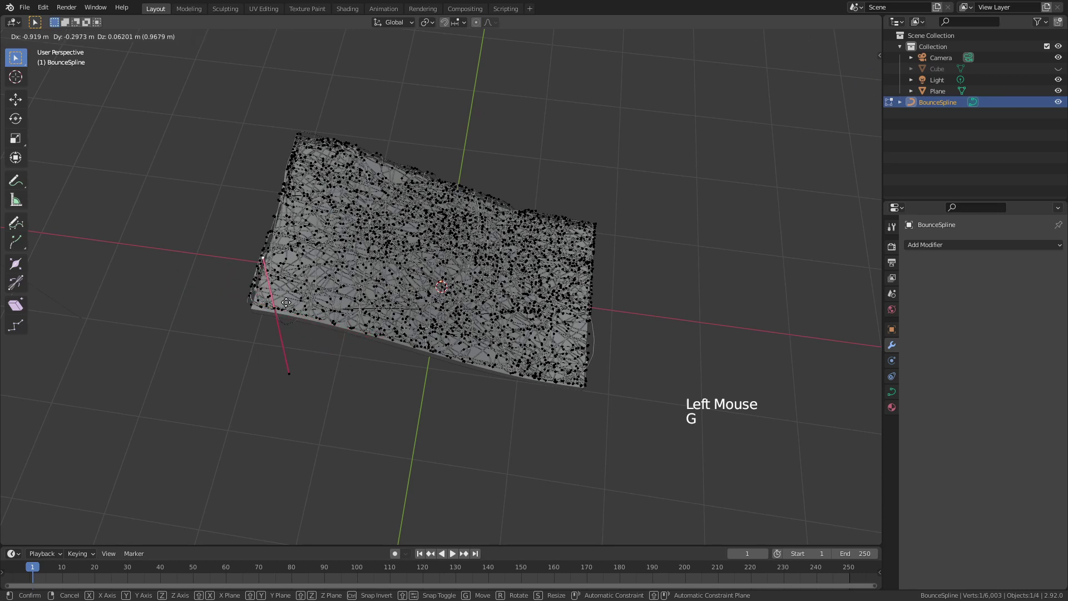
pyautogui.click(279, 284)
pyautogui.moveTo(278, 284); pyautogui.dragTo(267, 214, button='middle')
# Step: Move the end point's handle along Y, then again with Z locked, onto the plane
pyautogui.click(255, 218)
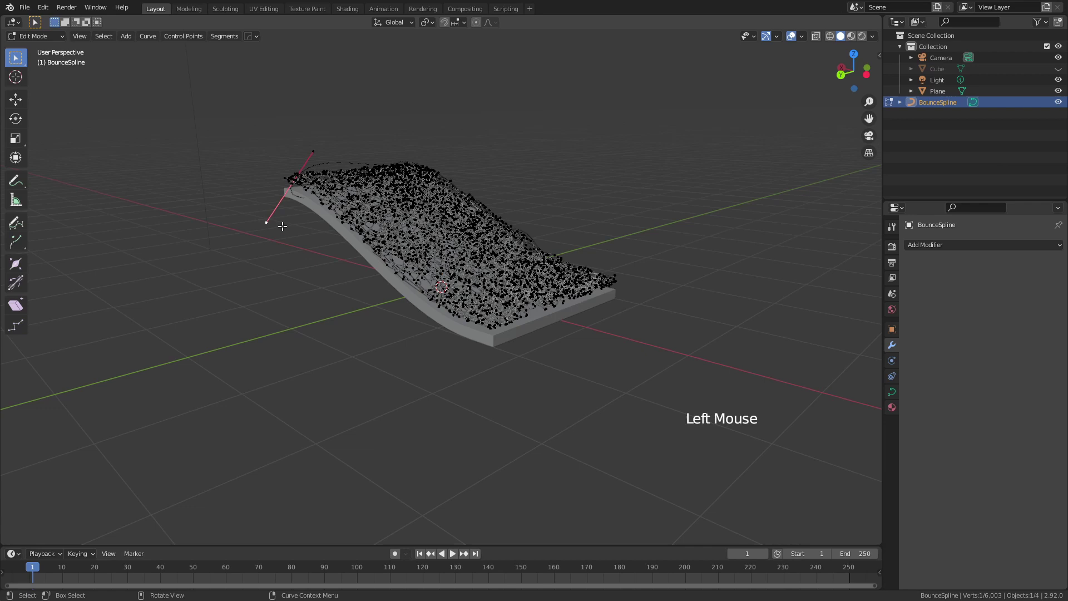
pyautogui.press('g')
pyautogui.press('y')
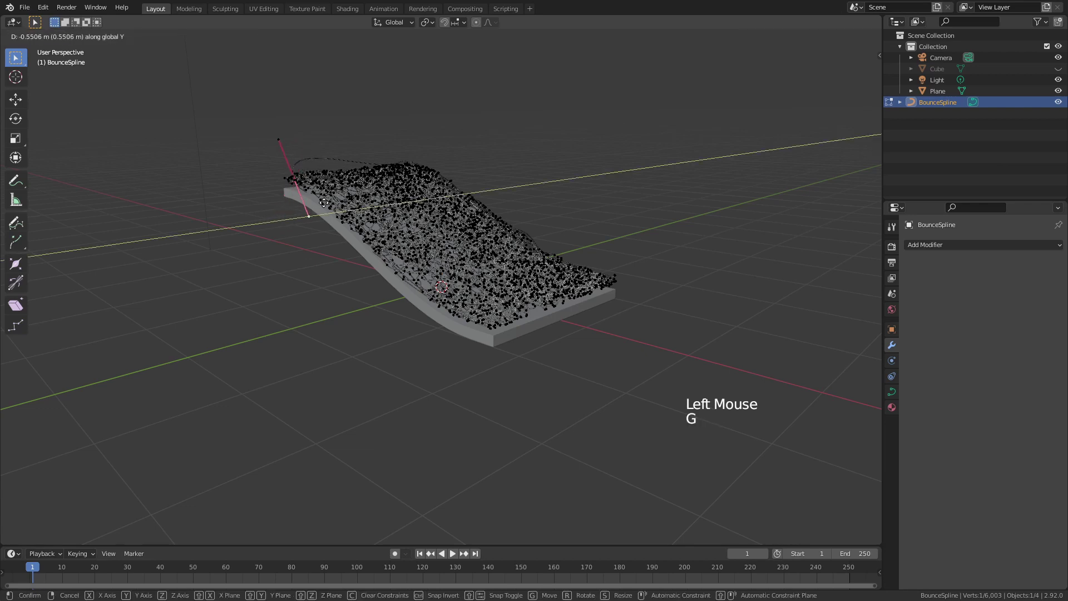
pyautogui.click(336, 197)
pyautogui.moveTo(336, 198); pyautogui.dragTo(365, 352, button='middle')
pyautogui.press('g')
pyautogui.hotkey('shift', 'z')
pyautogui.click(347, 213)
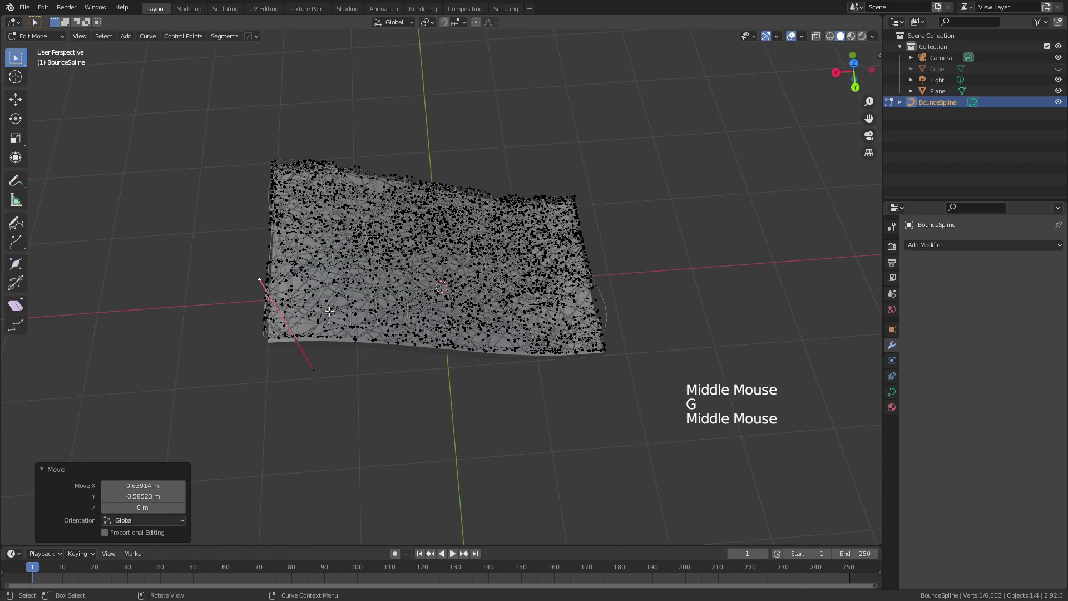
# Step: Check from a low side view, pull another curve point down, and return to Object Mode
pyautogui.press('Tab')
pyautogui.moveTo(249, 165); pyautogui.dragTo(494, 380, button='middle')
pyautogui.press('Tab')
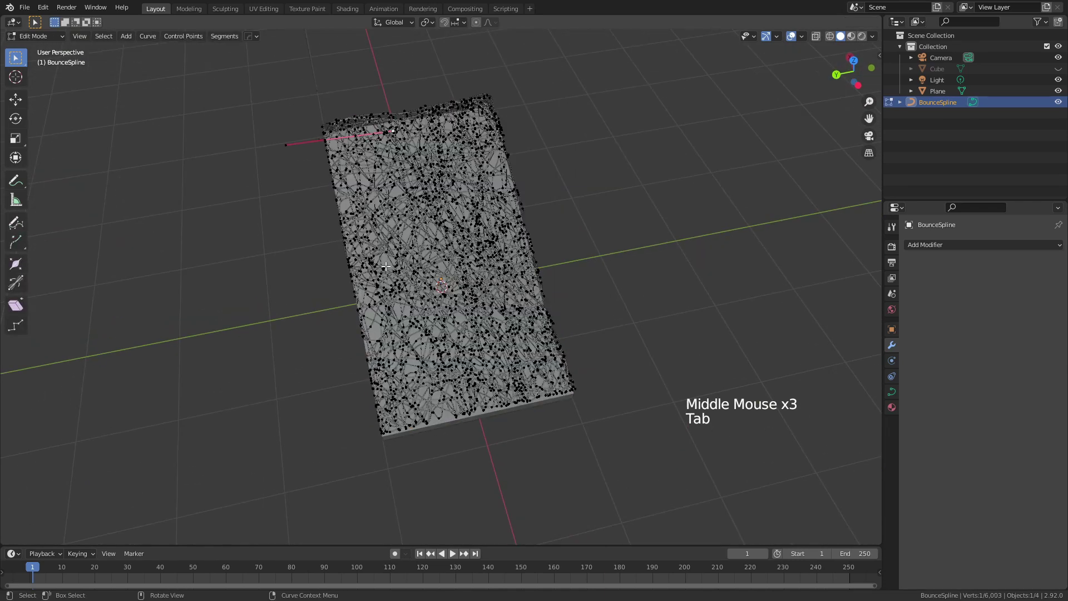
pyautogui.press('a')
pyautogui.moveTo(476, 310); pyautogui.dragTo(394, 217, button='middle')
pyautogui.click(670, 231)
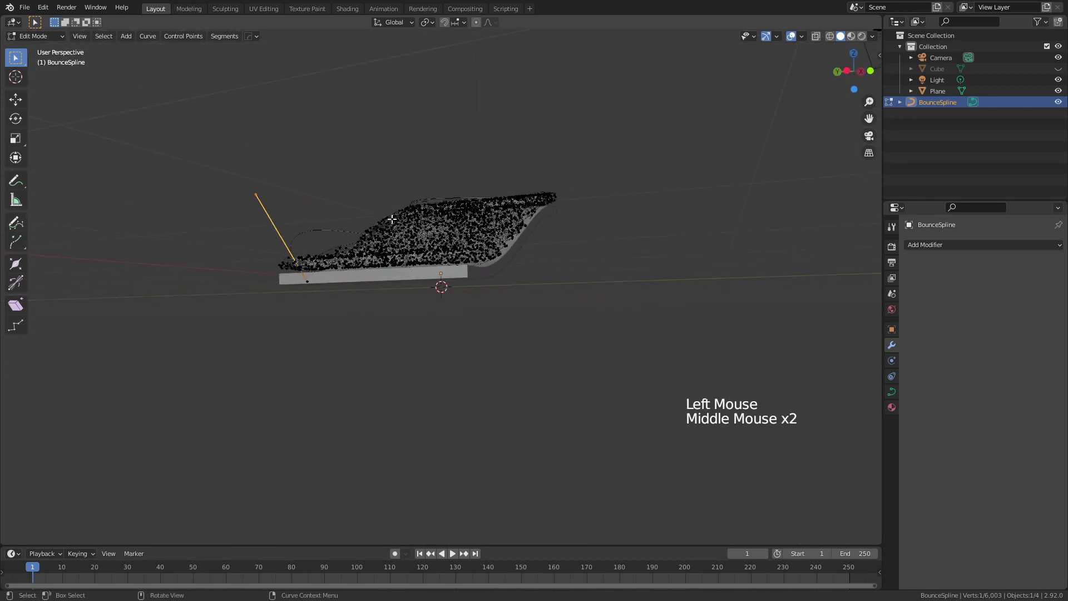
pyautogui.press('g')
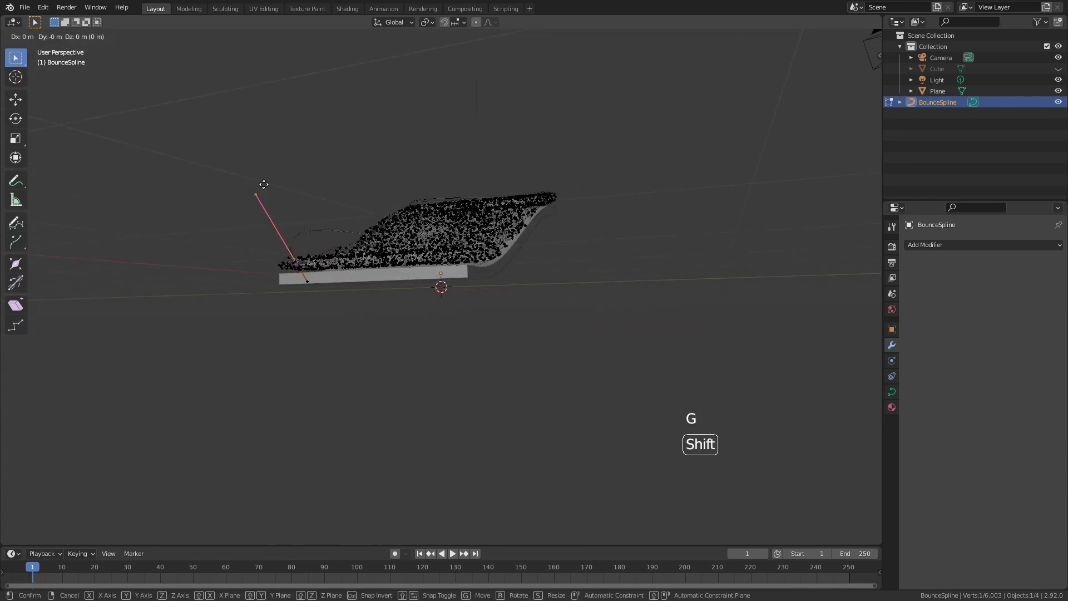
pyautogui.click(354, 243)
pyautogui.moveTo(354, 243); pyautogui.dragTo(585, 350, button='middle')
pyautogui.press('Tab')
# Step: Orbit around the fiber tangle from top-down and side views, selecting the BounceSpline
pyautogui.click(639, 276)
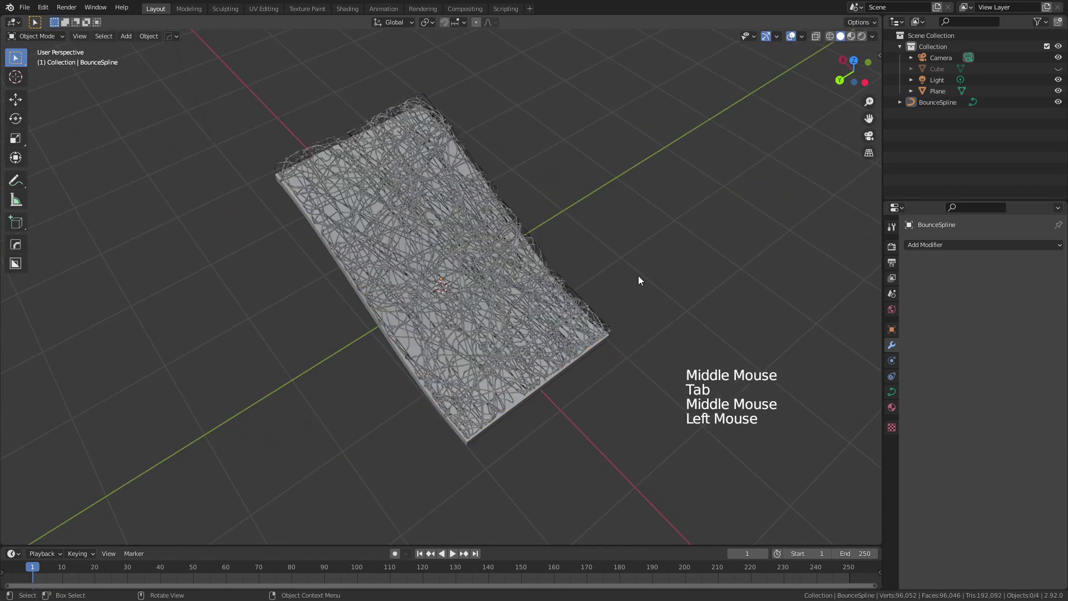
pyautogui.moveTo(639, 299); pyautogui.dragTo(491, 271, button='middle')
pyautogui.click(492, 268)
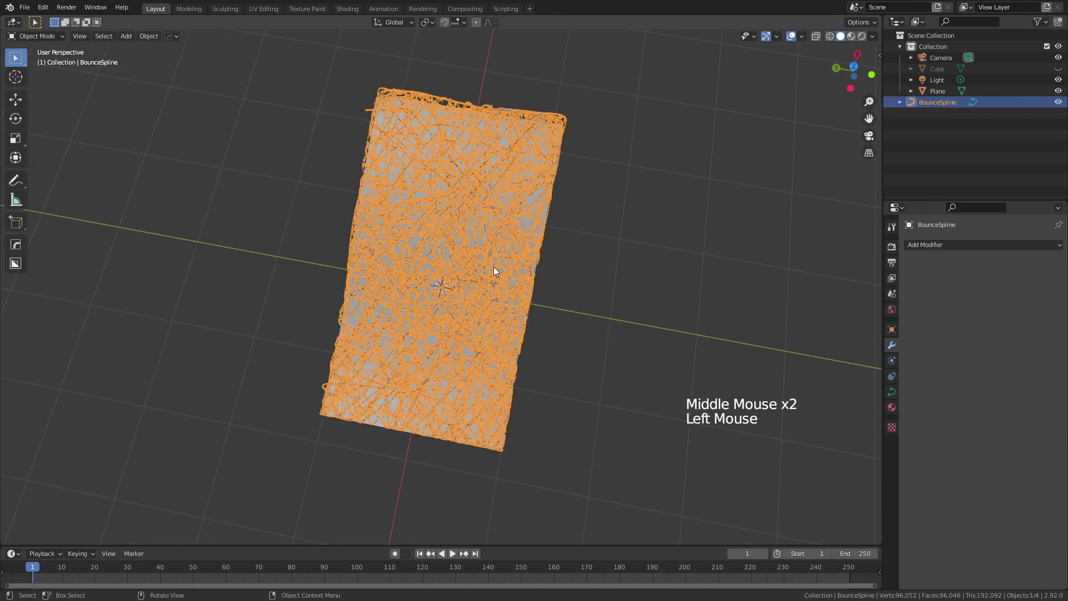
pyautogui.moveTo(503, 368); pyautogui.dragTo(444, 303, button='middle')
pyautogui.click(490, 258)
pyautogui.click(464, 239)
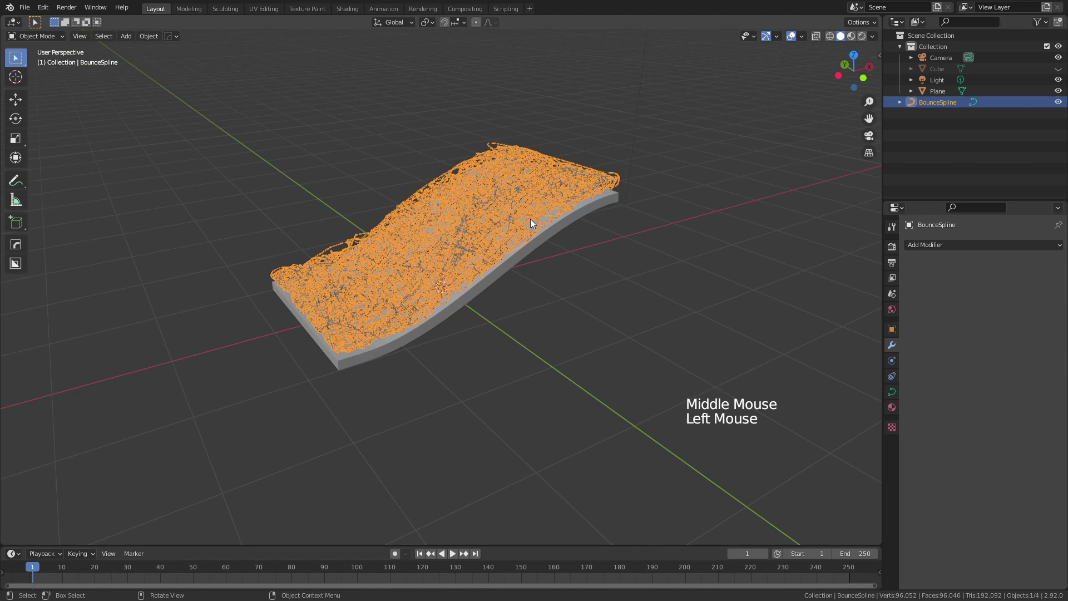
# Step: Duplicate the curved Plane and drop the copy, Plane.001, above the original
pyautogui.click(506, 270)
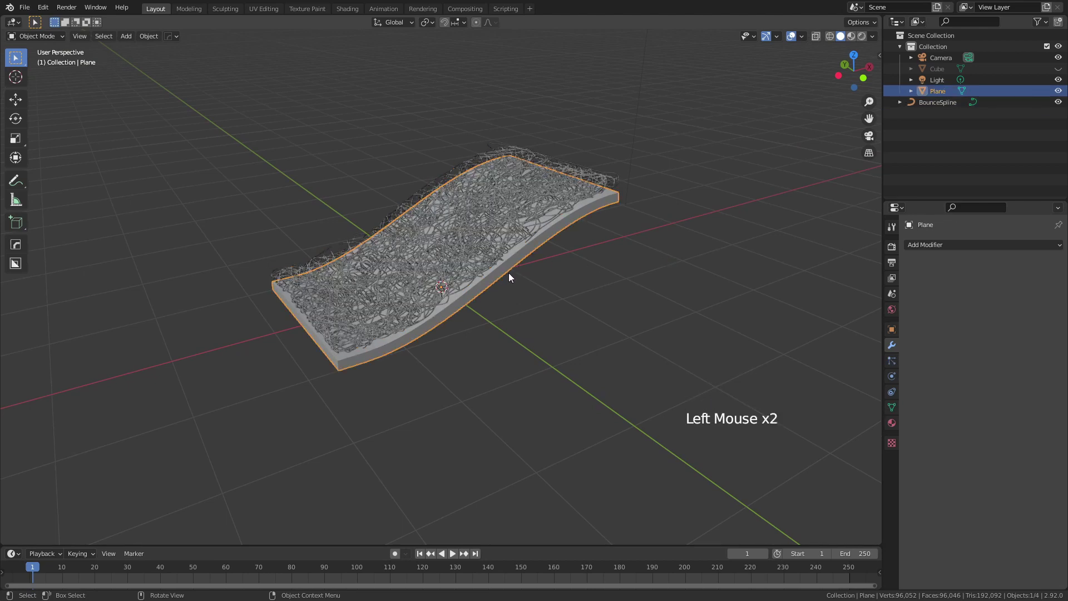
pyautogui.hotkey('shift', 'd')
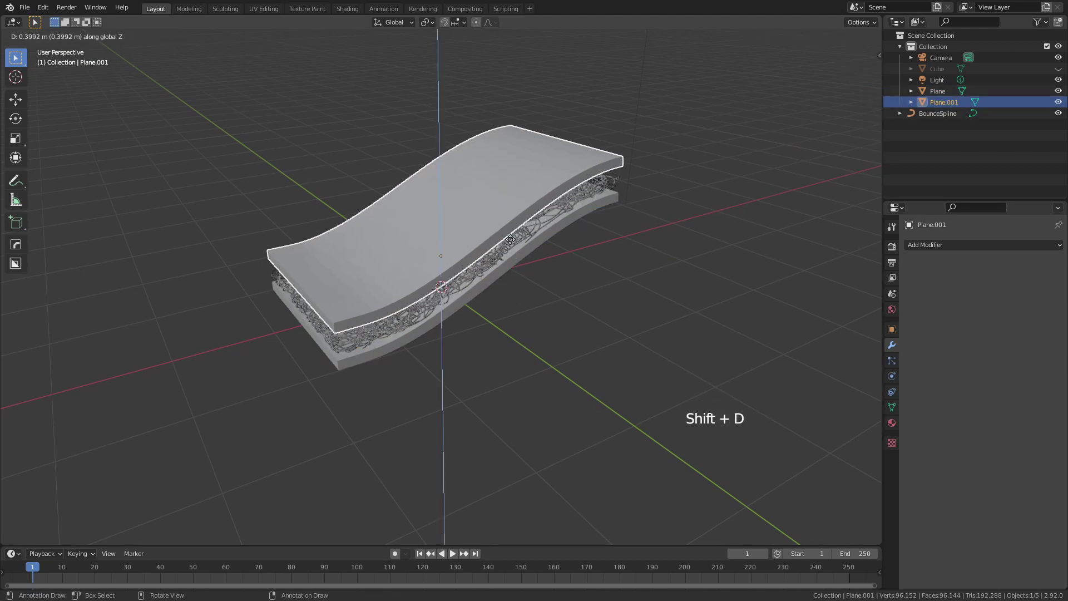
pyautogui.click(556, 289)
pyautogui.click(556, 286)
pyautogui.moveTo(556, 286); pyautogui.dragTo(556, 245, button='middle')
pyautogui.scroll(3, 417, 270)
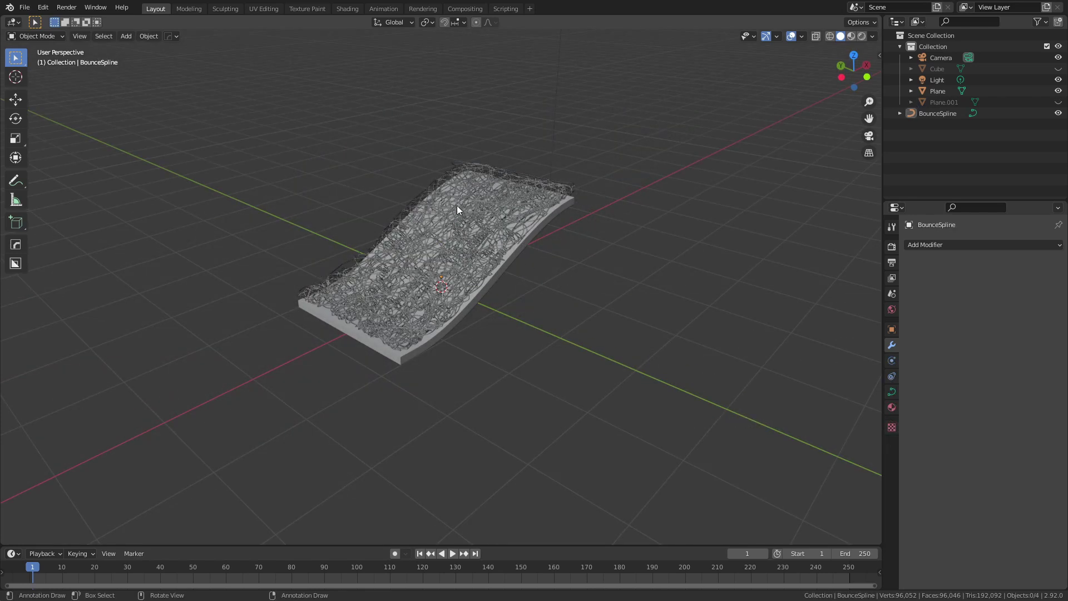
# Step: Set the BounceSpline bevel depth to 0 and keyframe it at frame 1
pyautogui.click(456, 205)
pyautogui.click(892, 391)
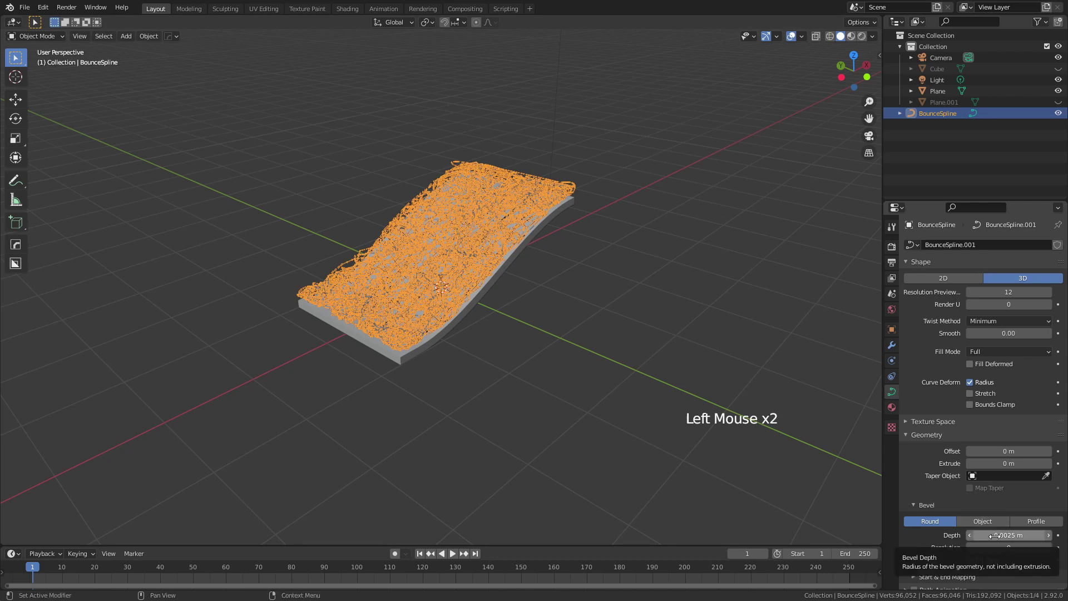
pyautogui.scroll(4, 411, 253)
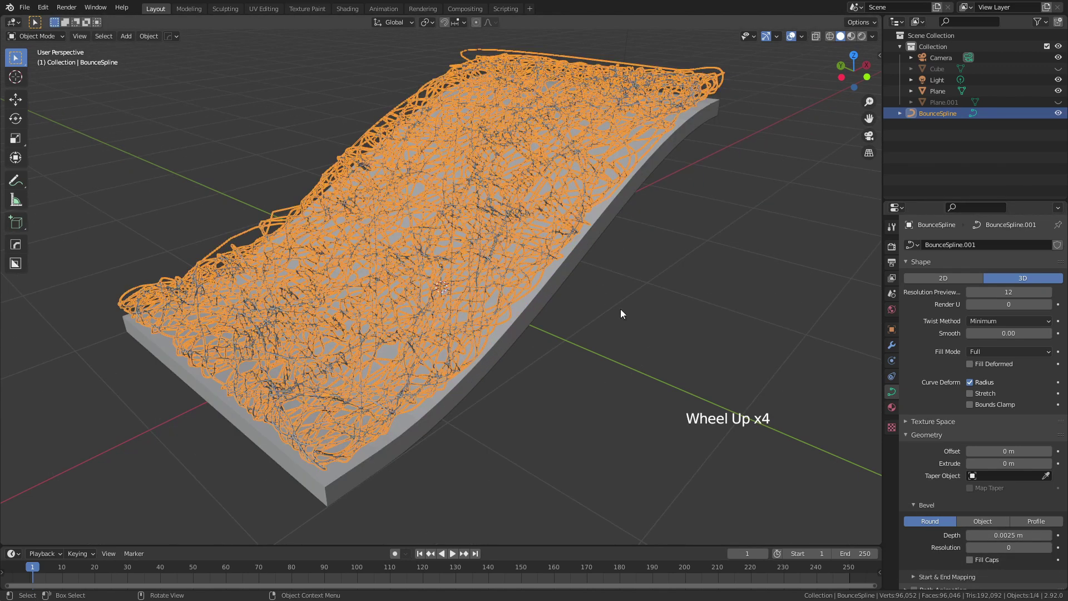
pyautogui.click(1015, 535)
pyautogui.write('0')
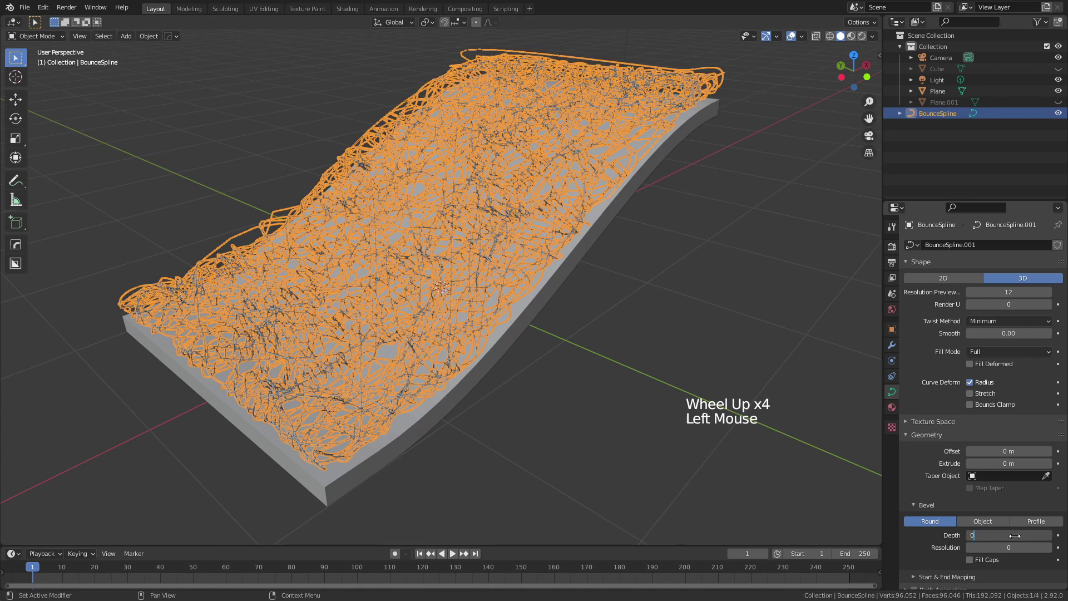
pyautogui.press('Return')
pyautogui.rightClick(1015, 536)
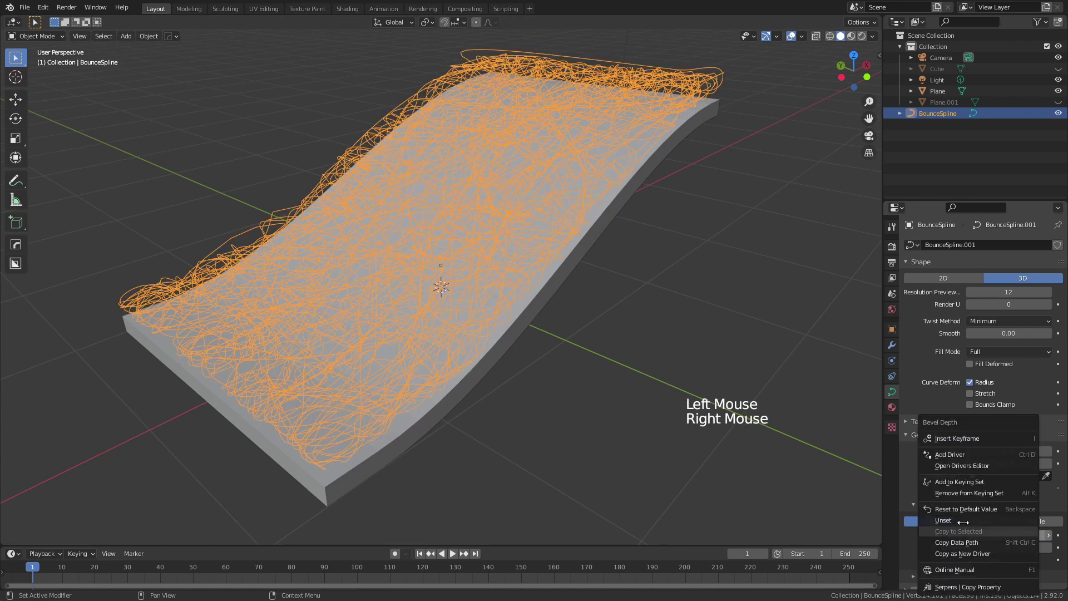
pyautogui.click(943, 439)
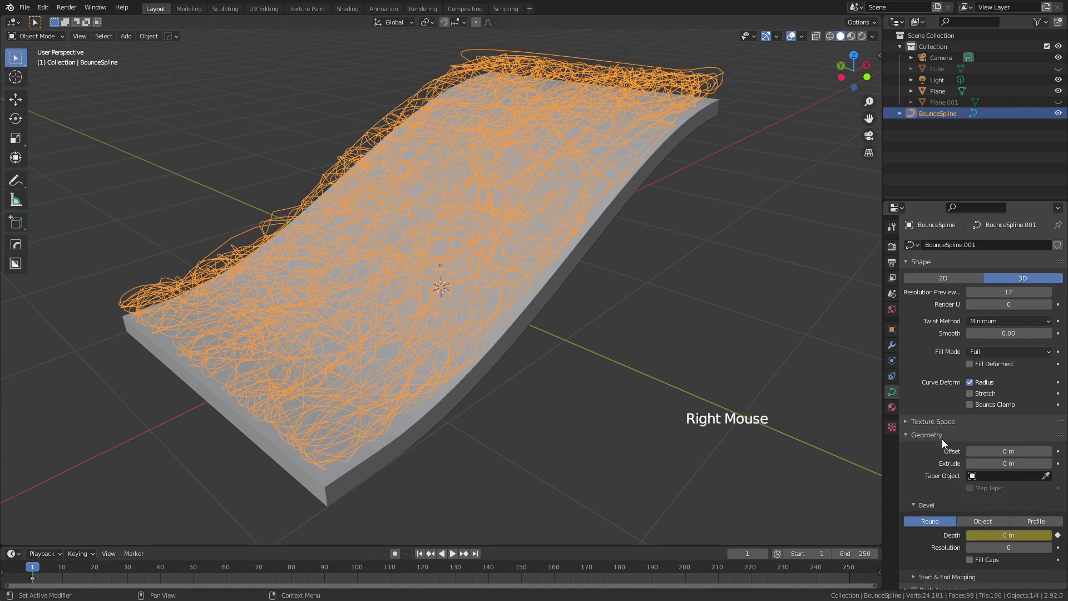
# Step: At frame 72, set the bevel depth to 0.004 m and insert a keyframe
pyautogui.click(749, 554)
pyautogui.write('72')
pyautogui.press('Return')
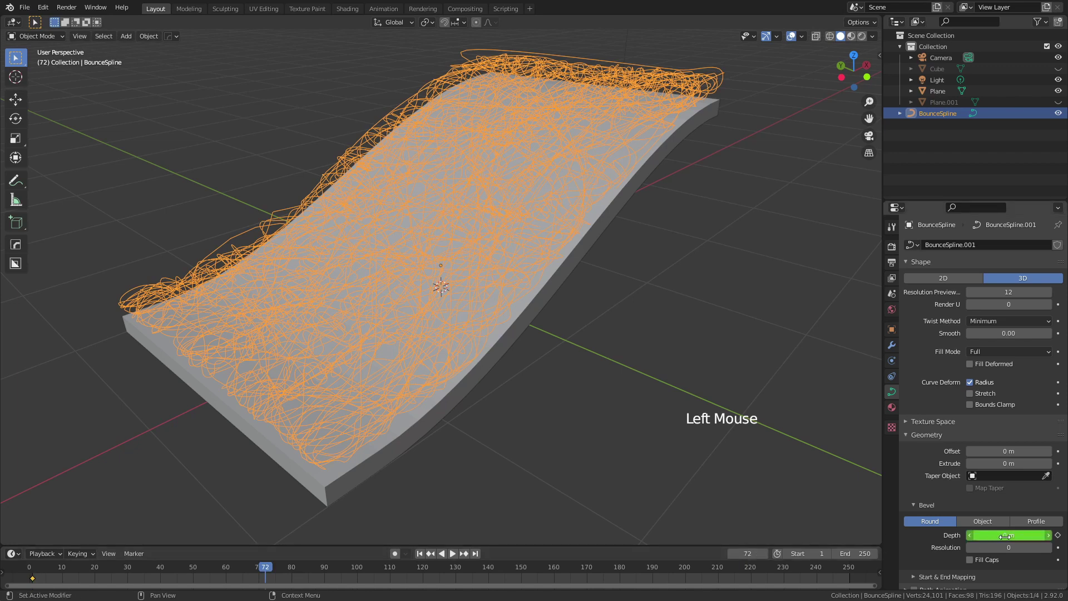
pyautogui.click(1006, 537)
pyautogui.write('.00')
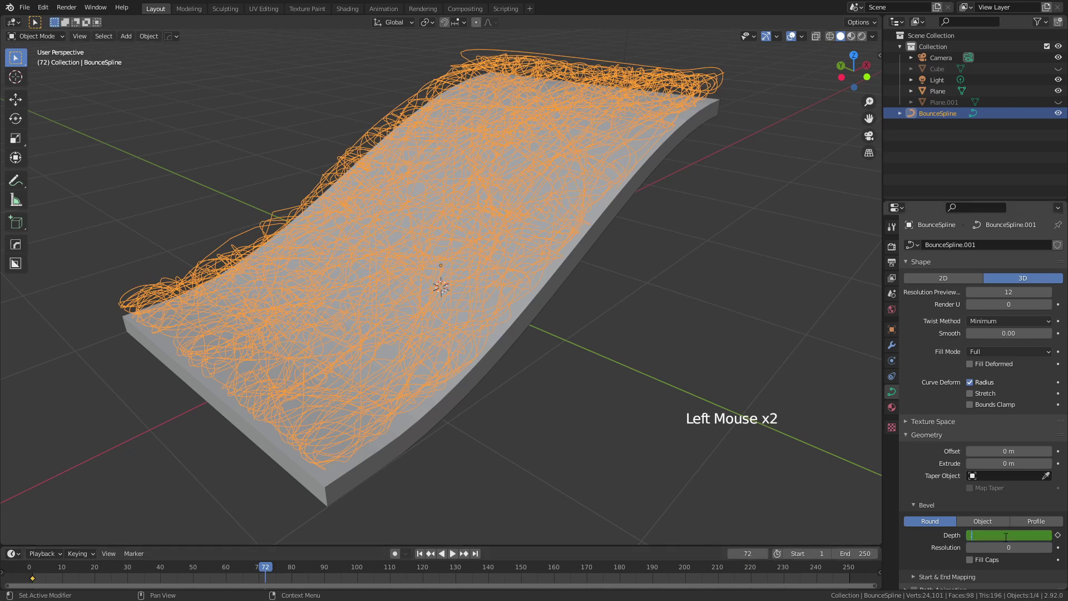
pyautogui.write('25')
pyautogui.press('Return')
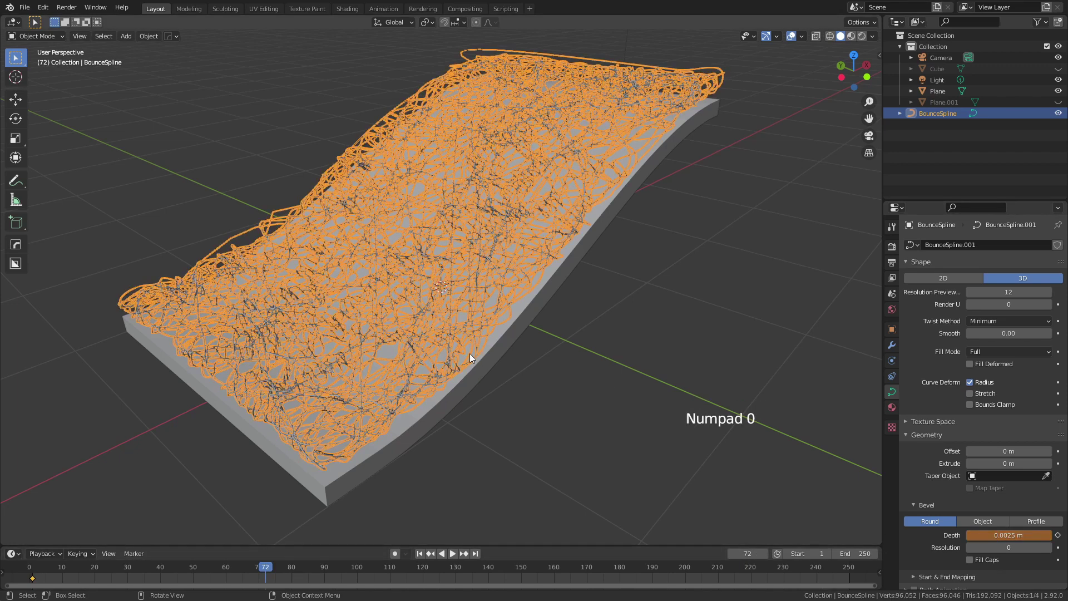
pyautogui.click(1006, 538)
pyautogui.write('.004')
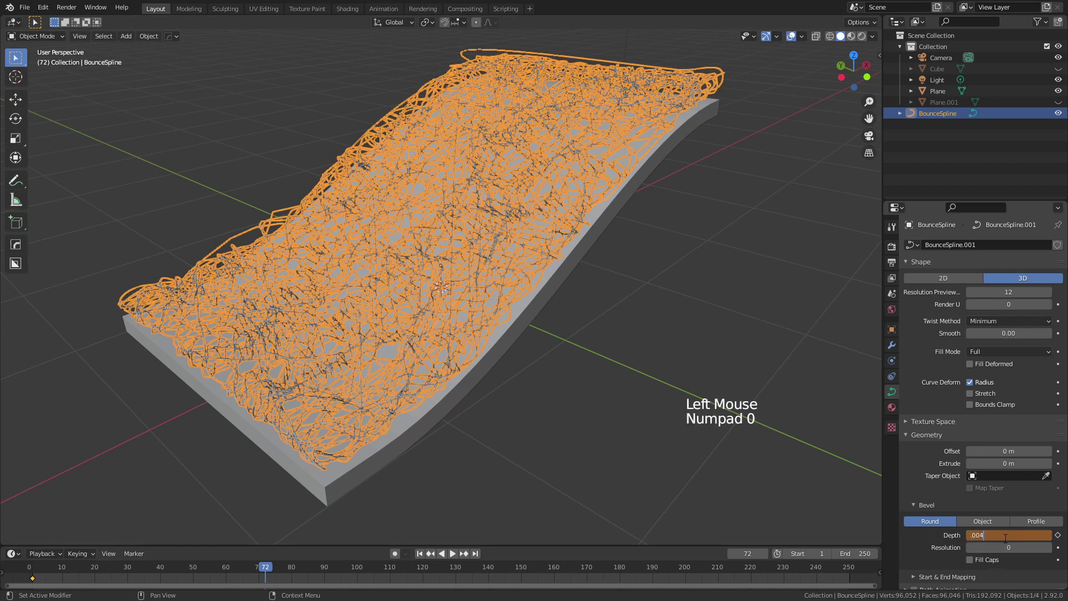
pyautogui.press('Return')
pyautogui.rightClick(1004, 536)
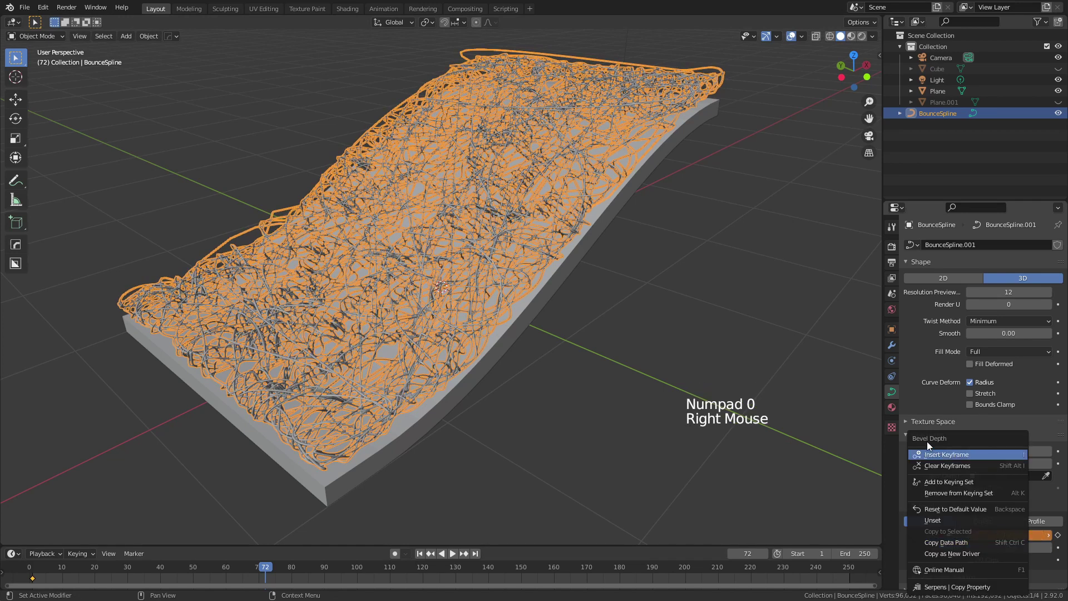
pyautogui.click(933, 455)
pyautogui.click(629, 370)
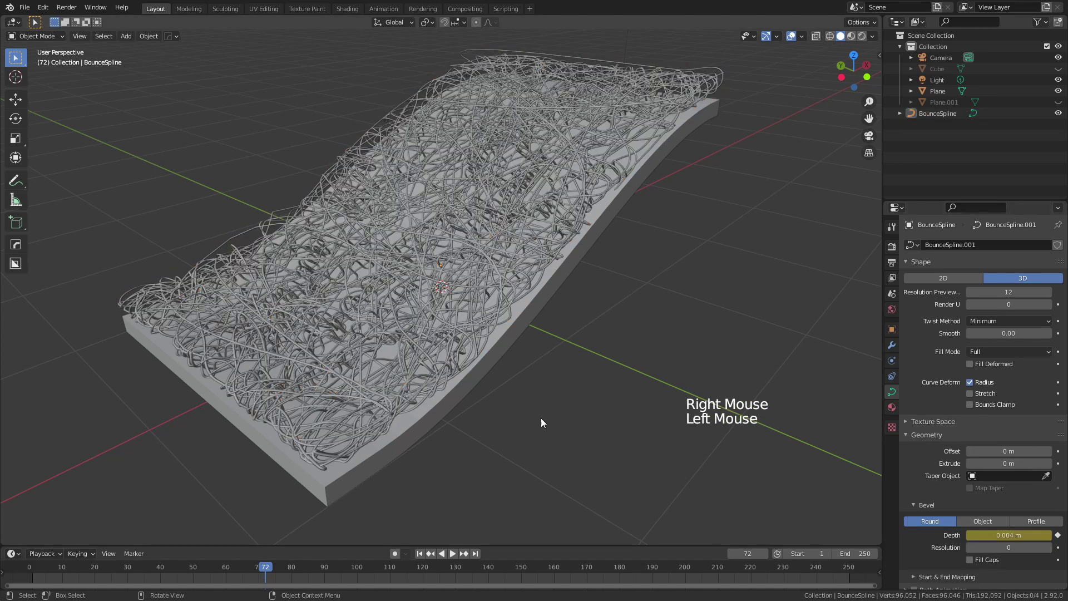
# Step: Play the animation from the first frame and pause at frame 85 to watch the fibers thicken
pyautogui.click(420, 554)
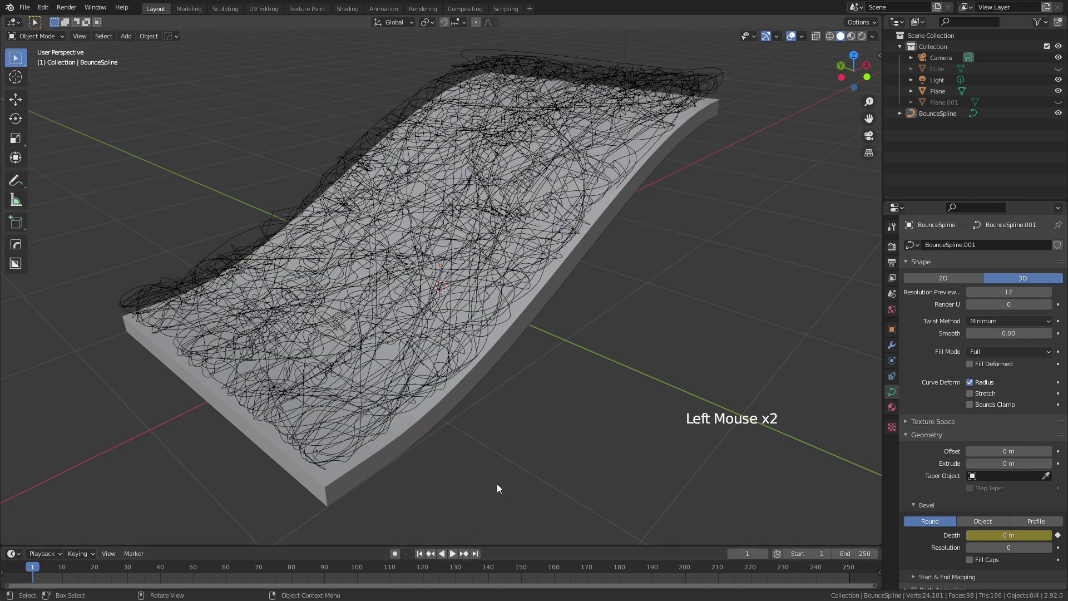
pyautogui.click(452, 554)
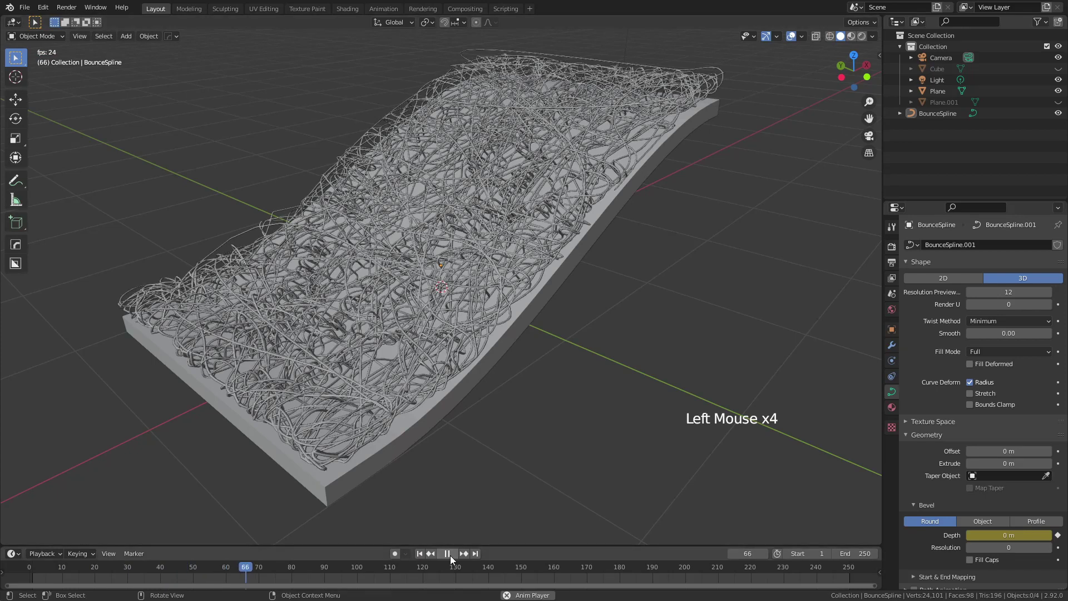
pyautogui.click(450, 555)
pyautogui.click(29, 563)
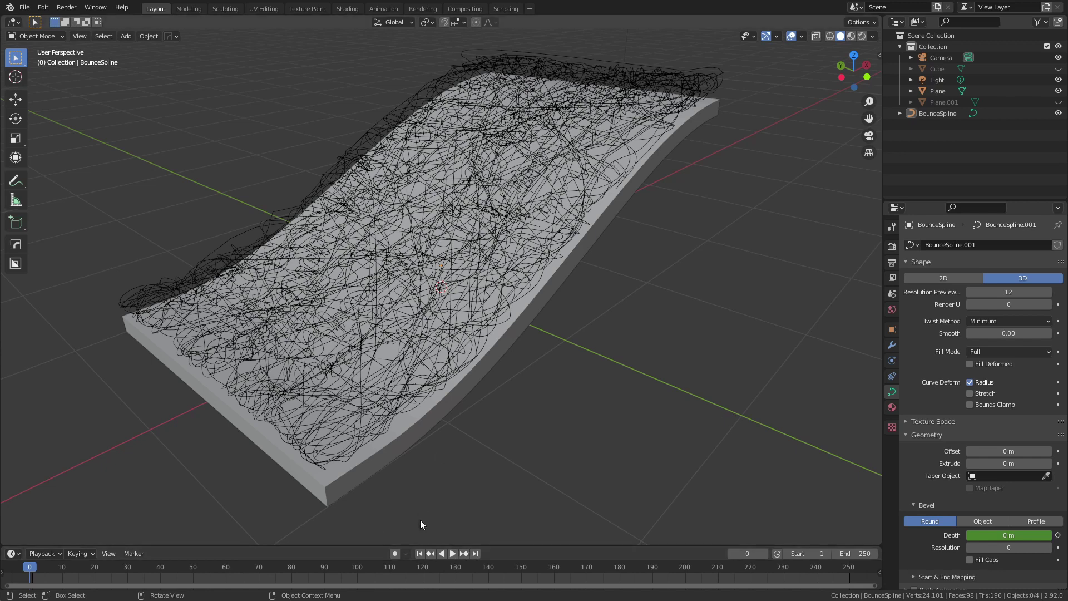
pyautogui.click(452, 553)
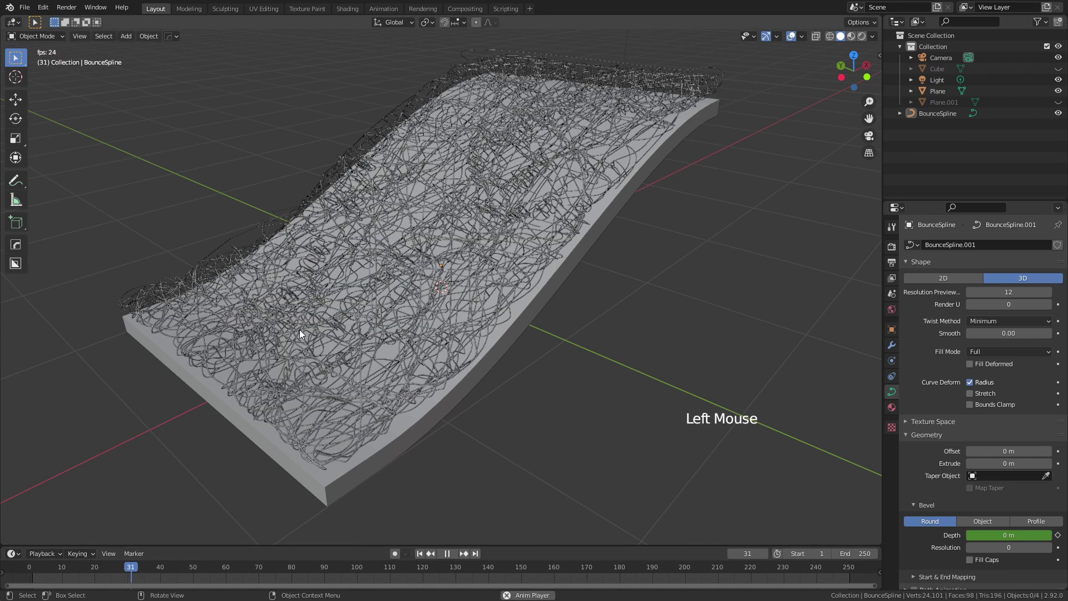
pyautogui.click(447, 552)
pyautogui.moveTo(479, 405); pyautogui.dragTo(584, 318, button='middle')
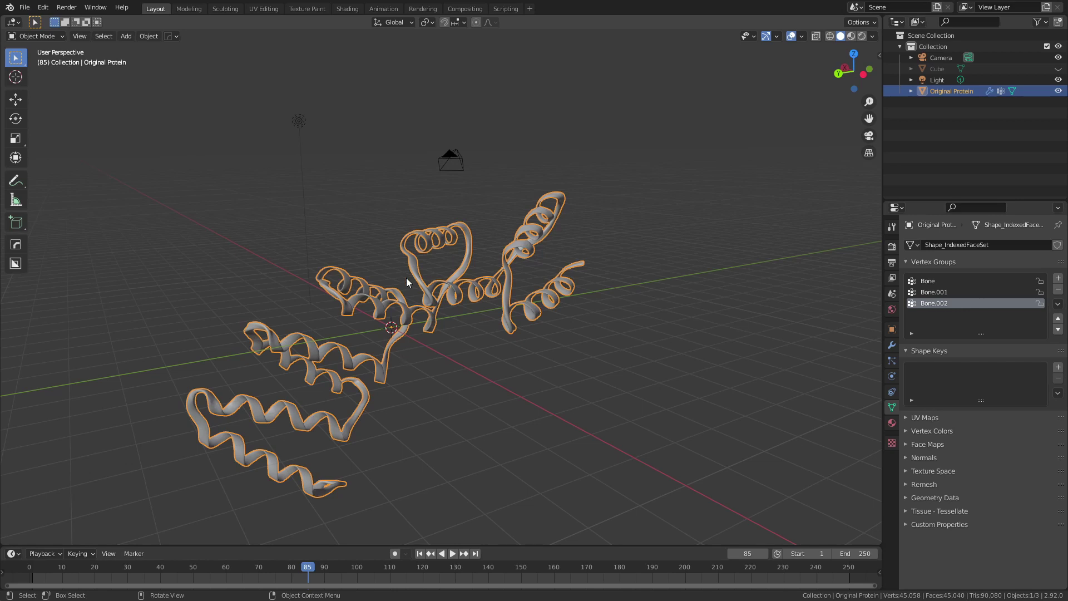
# Step: Add a Bounce Spline curve around the protein and switch to wireframe shading
pyautogui.hotkey('shift', 'a')
pyautogui.moveTo(406, 278)
pyautogui.moveTo(450, 537)
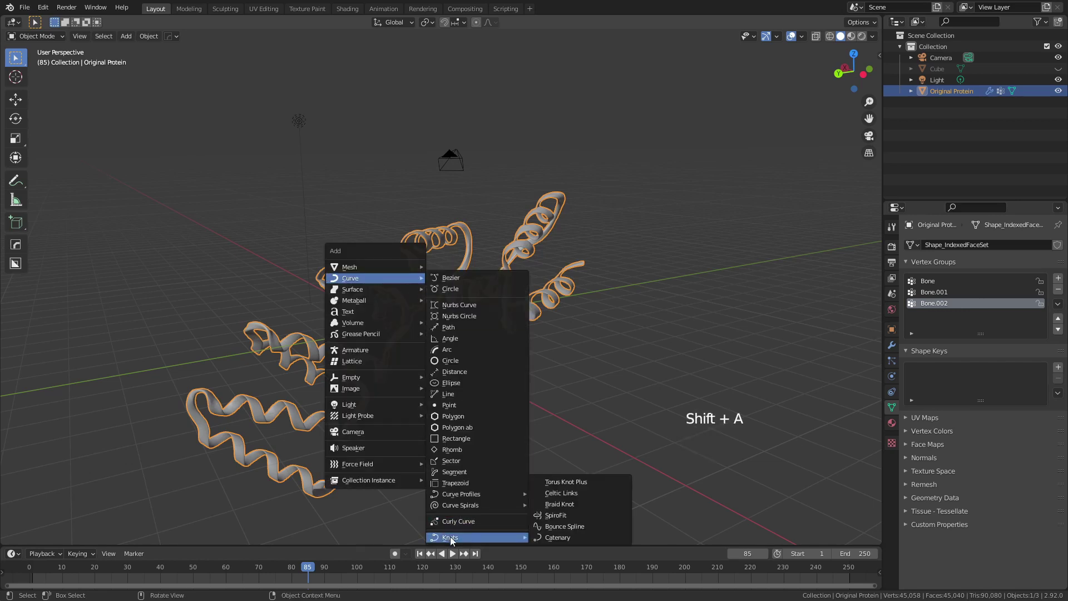
pyautogui.click(570, 527)
pyautogui.press('z')
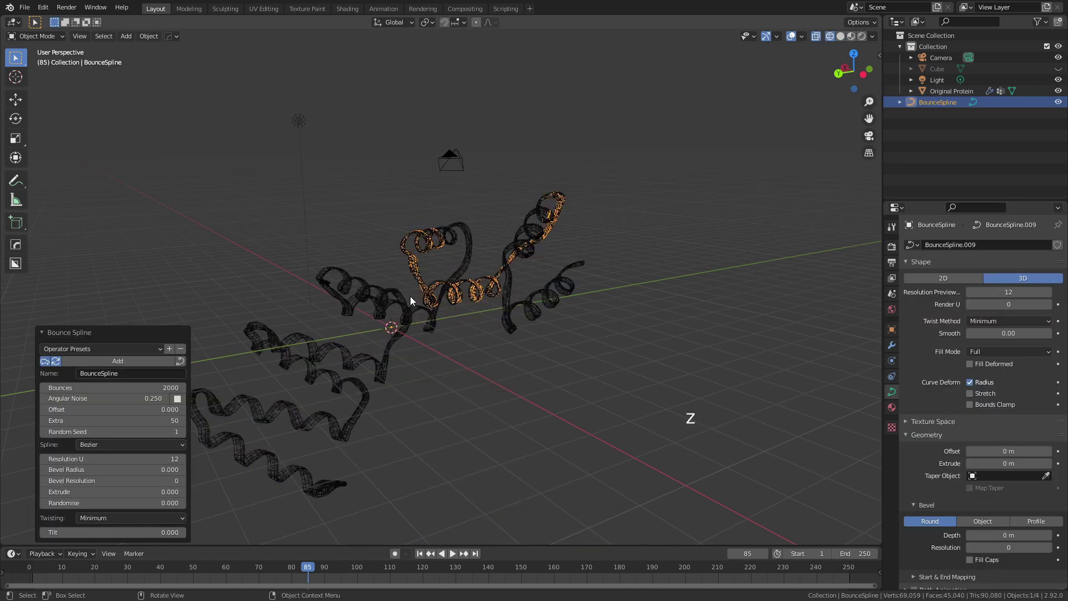
pyautogui.moveTo(411, 301); pyautogui.dragTo(553, 358, button='middle')
pyautogui.scroll(2, 547, 278)
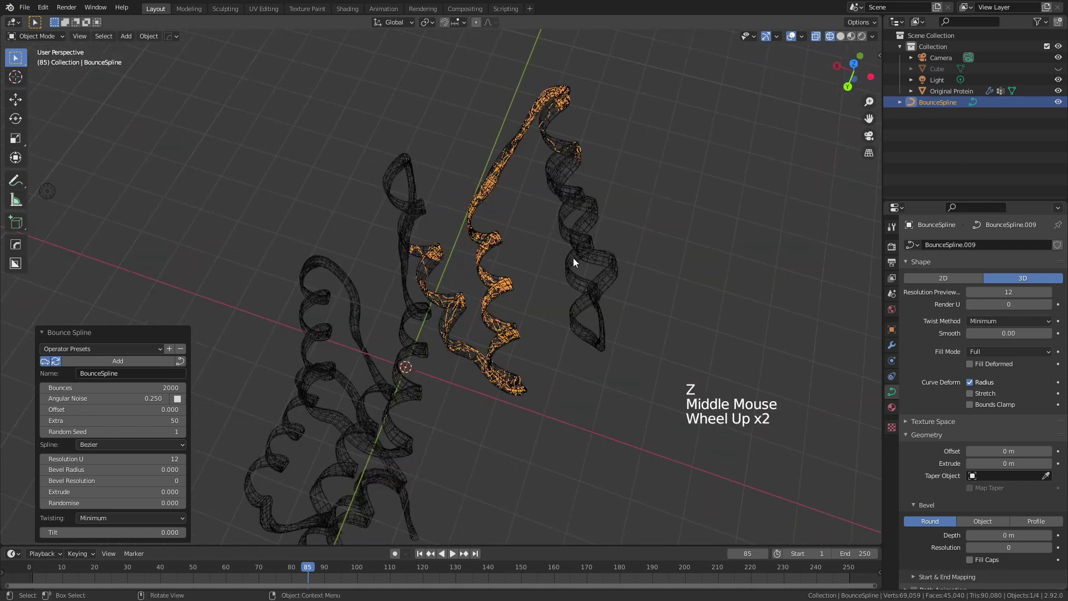
# Step: Set the Bounce Spline to 5000 bounces, 0 angular noise, and raise the bevel to 0.024 m
pyautogui.click(158, 388)
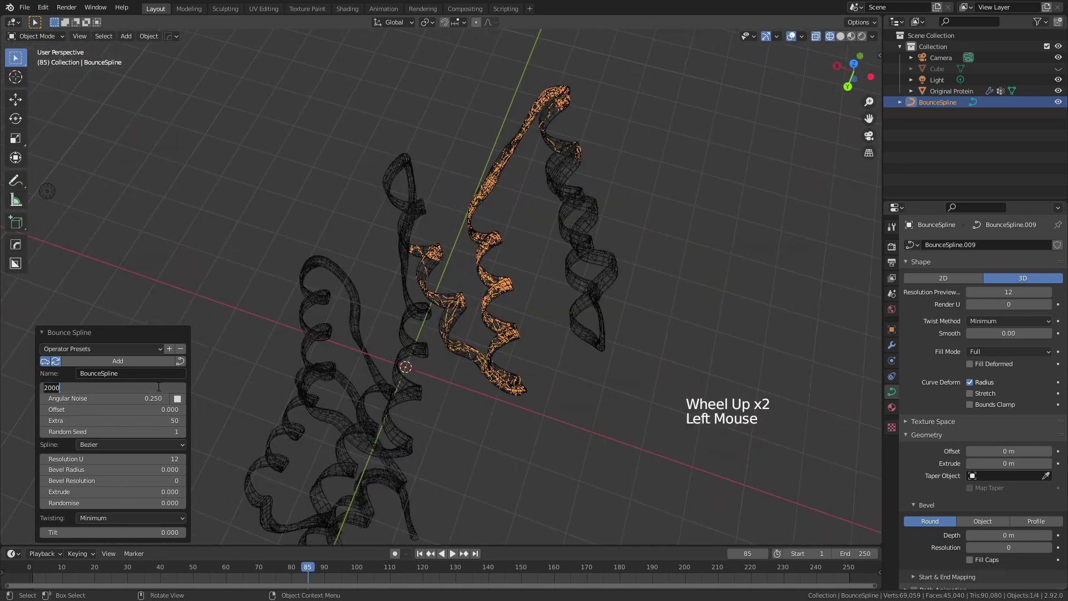
pyautogui.write('5000')
pyautogui.press('Return')
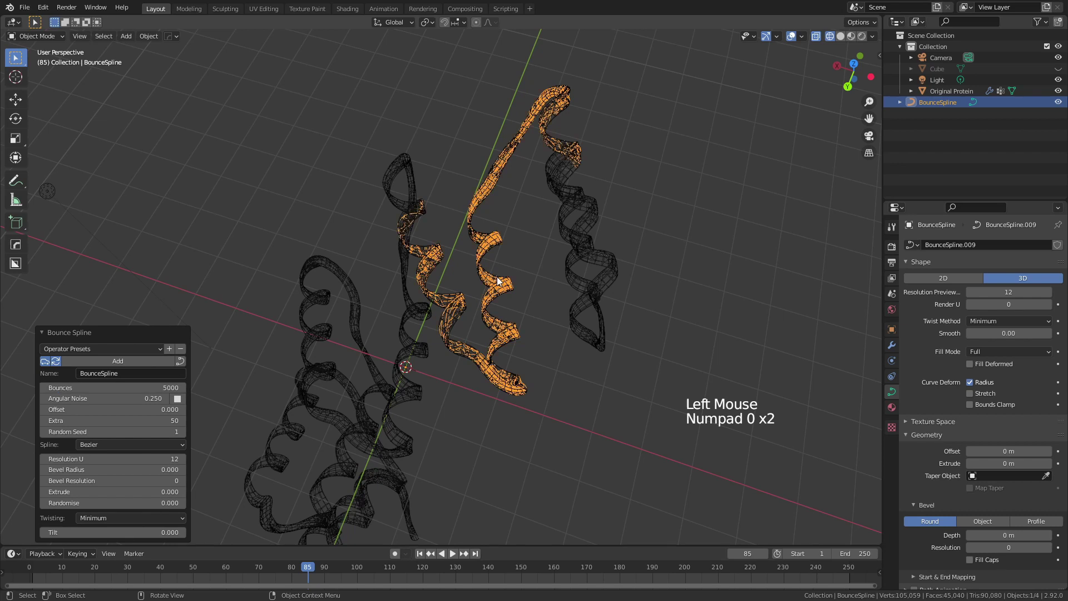
pyautogui.click(131, 398)
pyautogui.write('0')
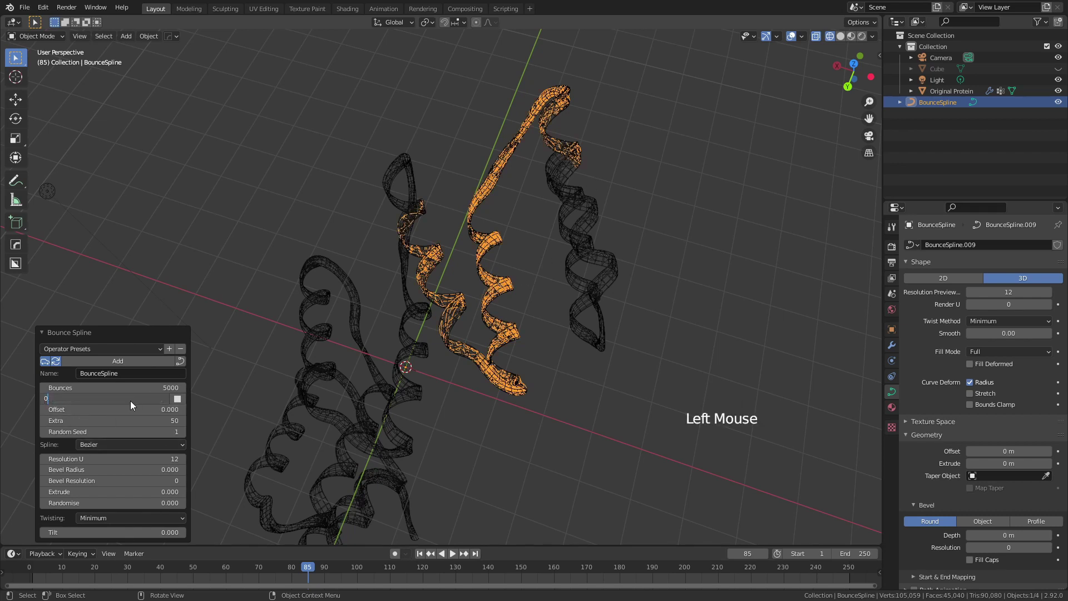
pyautogui.click(388, 360)
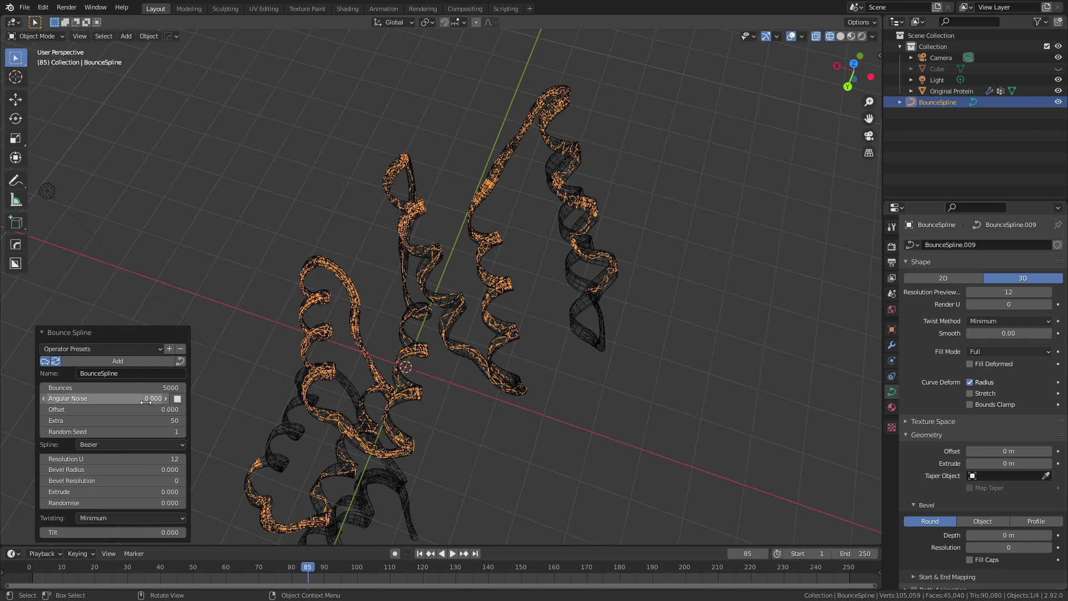
pyautogui.keyDown('shift'); pyautogui.click(146, 470); pyautogui.keyUp('shift')
pyautogui.keyDown('shift'); pyautogui.moveTo(147, 470); pyautogui.dragTo(167, 470); pyautogui.keyUp('shift')
pyautogui.click(513, 446)
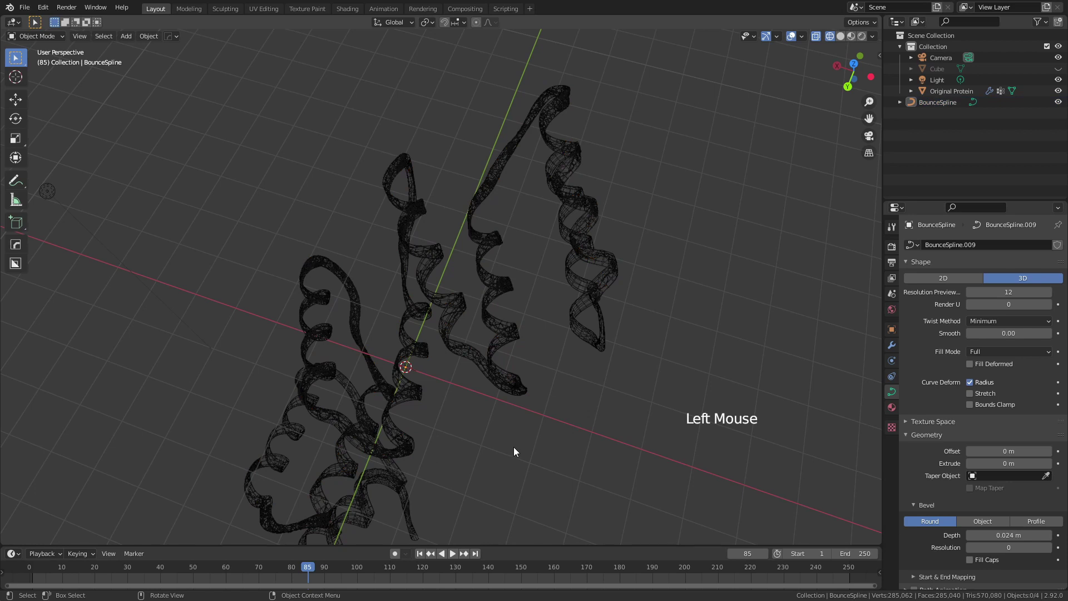
pyautogui.moveTo(513, 446); pyautogui.dragTo(504, 389, button='middle')
# Step: Return to solid shading, hide the Original Protein, and inspect the remaining BounceSpline fiber tubes
pyautogui.press('z')
pyautogui.click(599, 362)
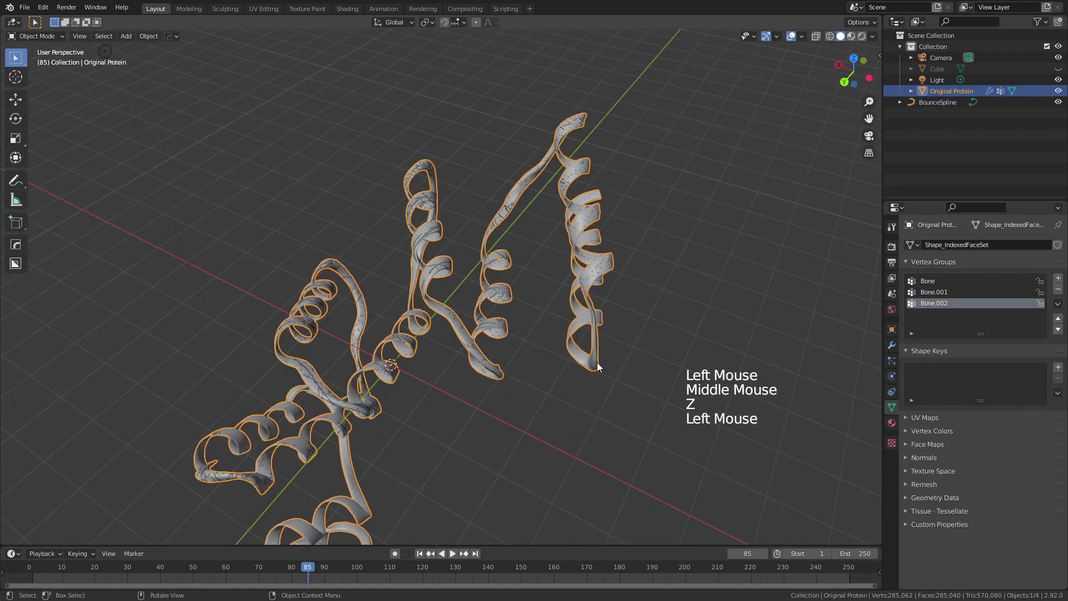
pyautogui.press('h')
pyautogui.moveTo(492, 397); pyautogui.dragTo(466, 342, button='middle')
pyautogui.scroll(3, 457, 278)
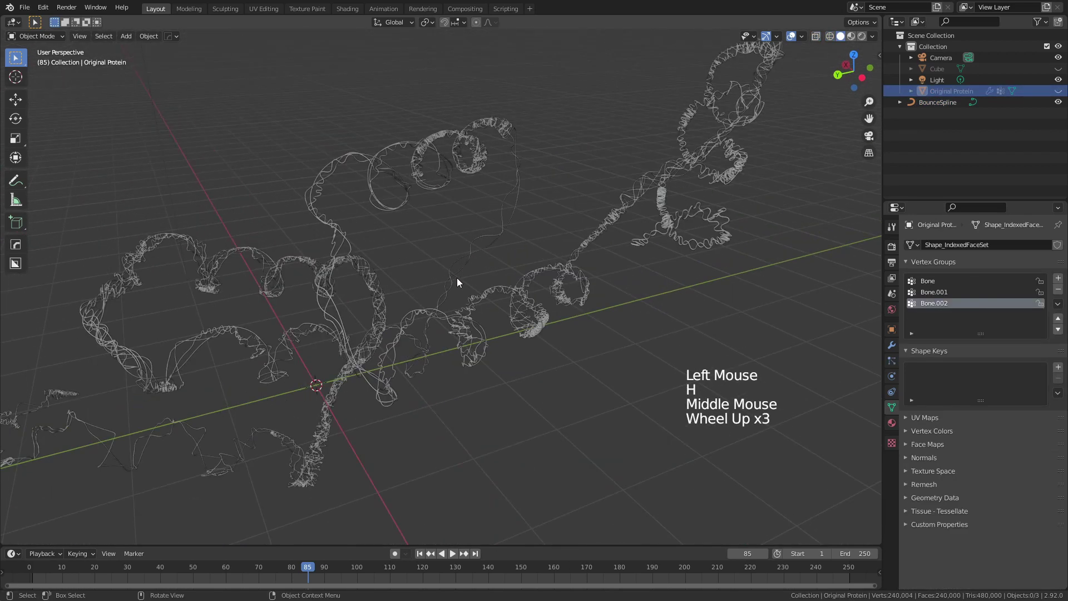
pyautogui.moveTo(501, 251); pyautogui.dragTo(588, 203, button='middle')
pyautogui.scroll(-1, 581, 210)
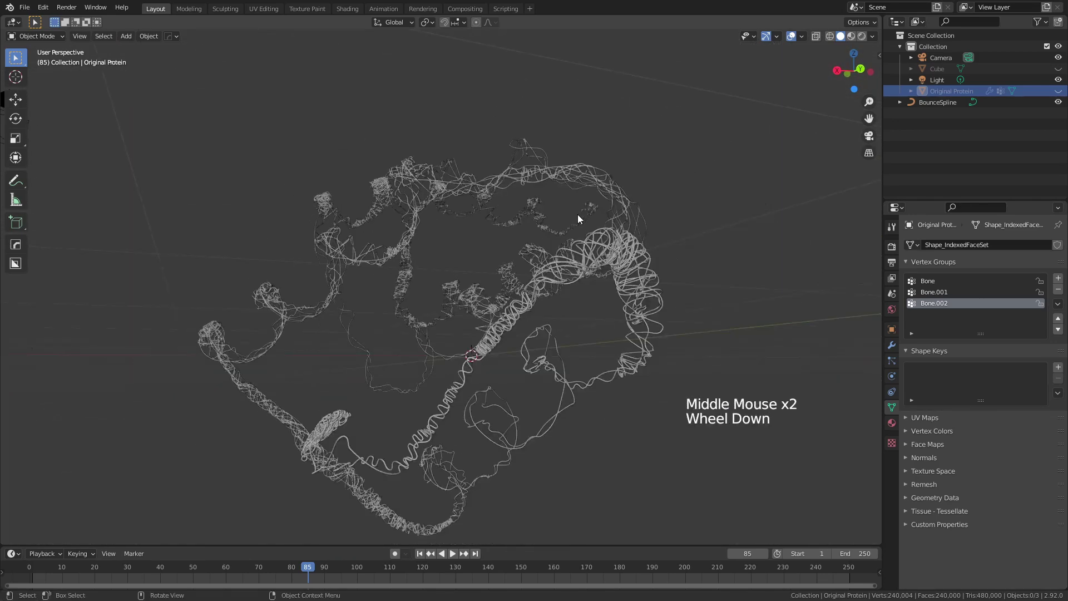
pyautogui.moveTo(545, 244); pyautogui.dragTo(543, 236, button='middle')
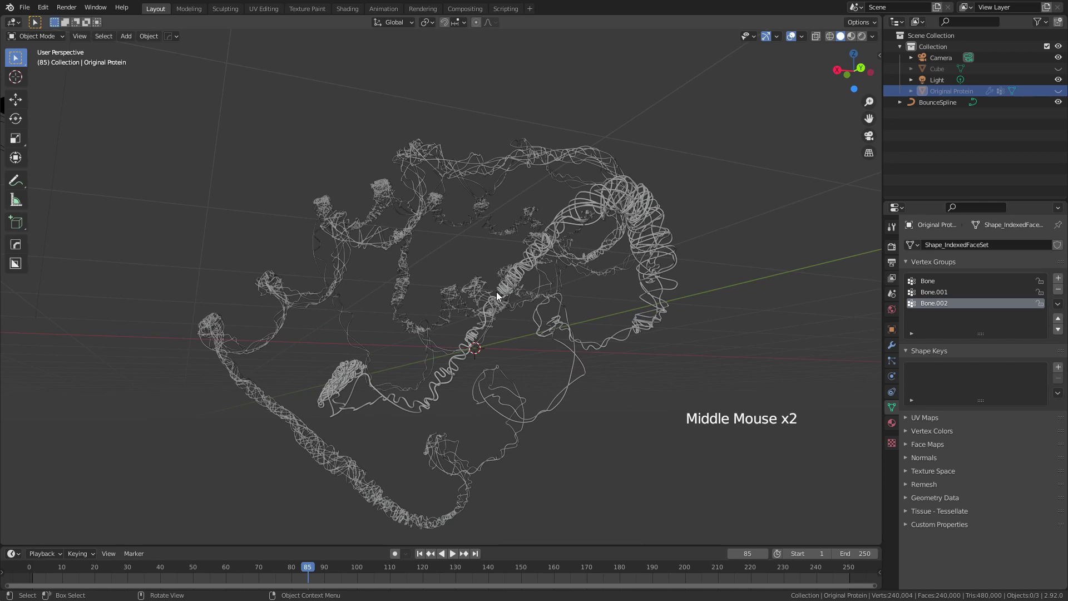
pyautogui.scroll(-2, 497, 291)
pyautogui.moveTo(496, 292); pyautogui.dragTo(440, 355, button='middle')
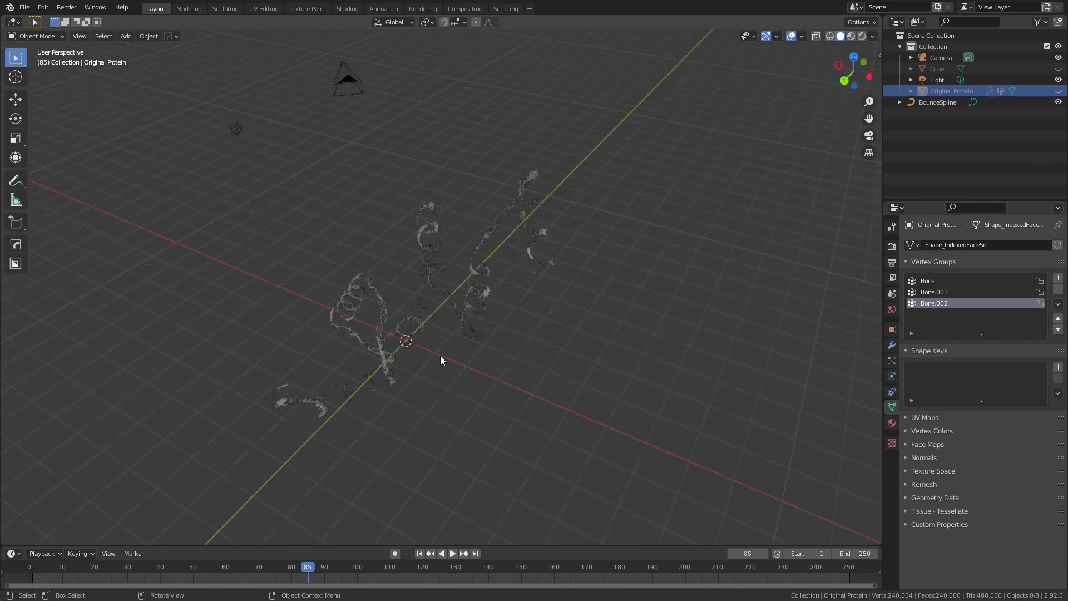